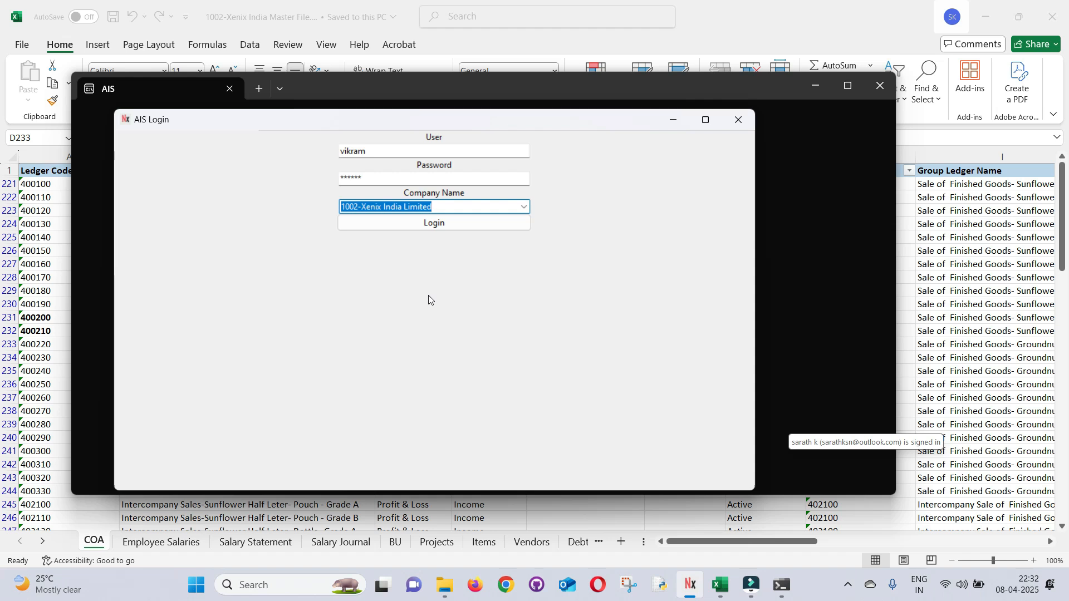
Log in to AIS with company 1002-Xenix India Limited
left_click(416, 223)
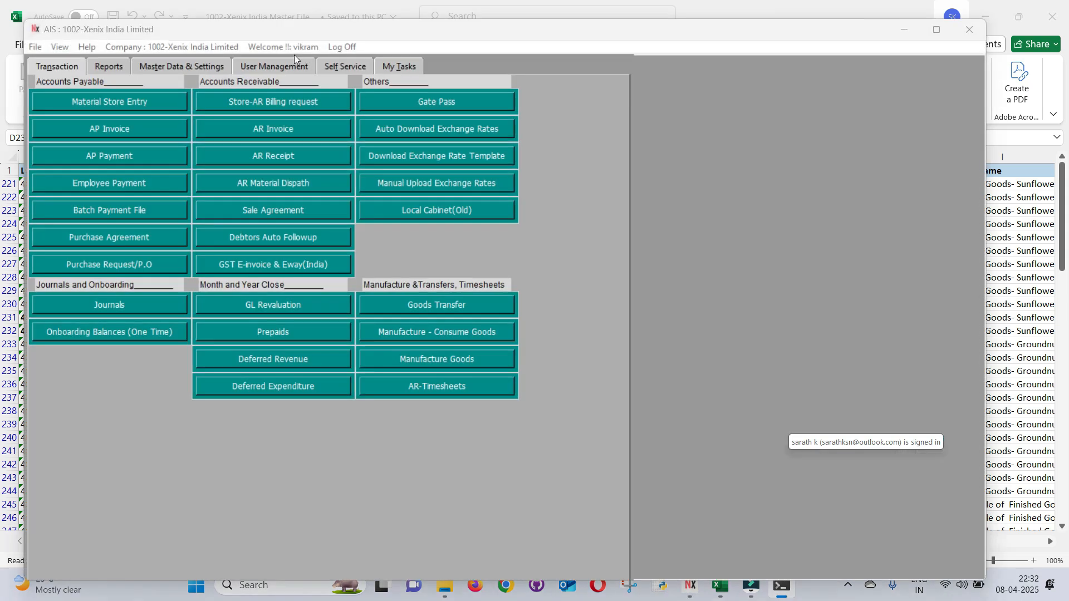
Maximize AIS, browse Master Data & Settings, then open Gate Pass under Transaction
left_click(941, 31)
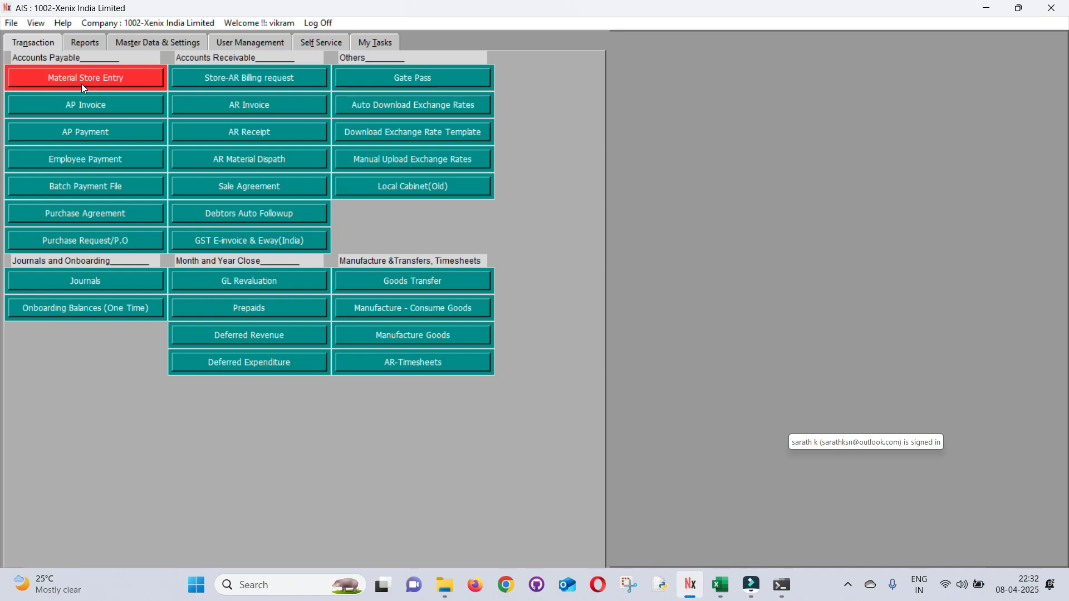
left_click(128, 43)
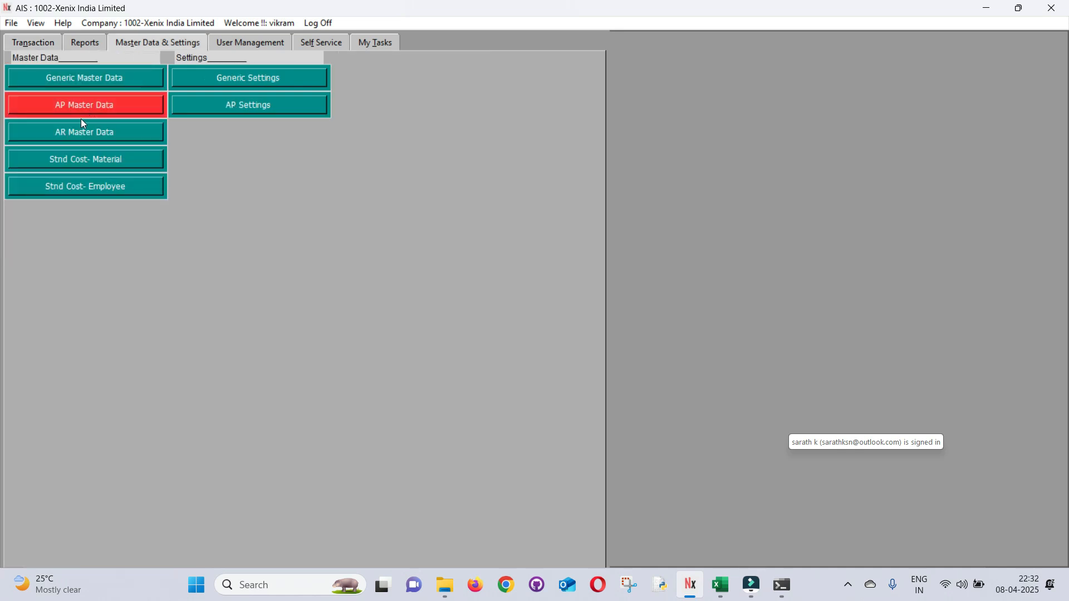
left_click(33, 44)
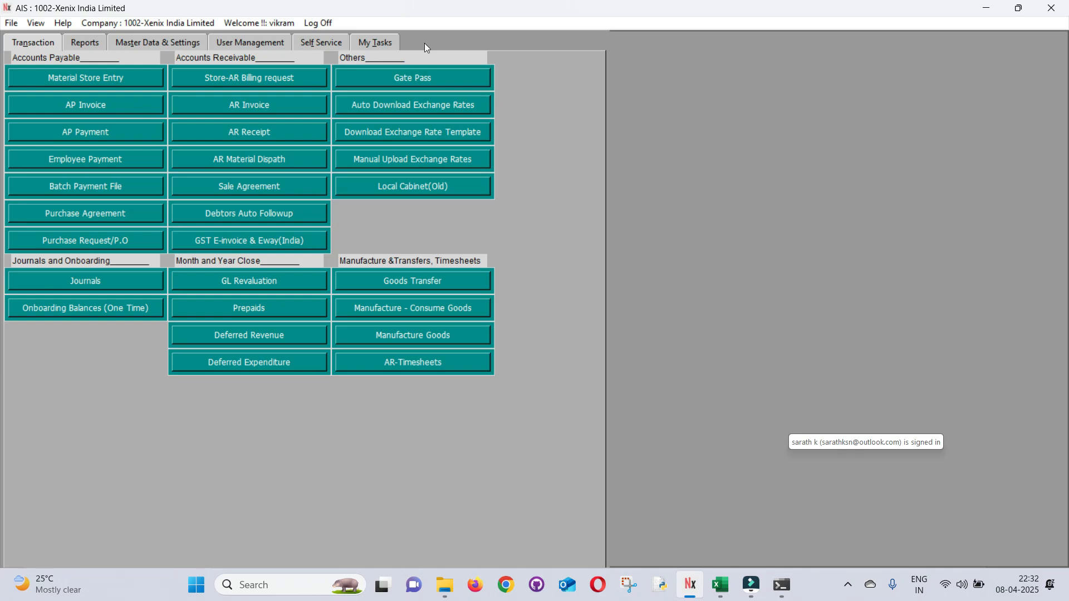
left_click(417, 80)
Open the maximized Material Gatepass list and start a new request
left_click(114, 86)
left_click(1007, 15)
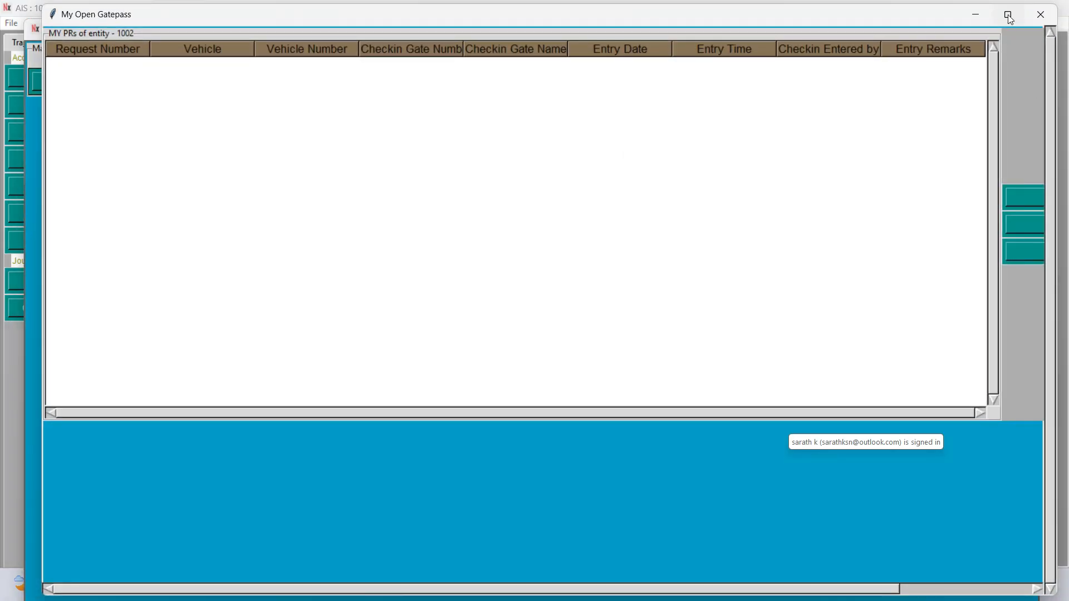
left_click_drag(911, 567, 1002, 563)
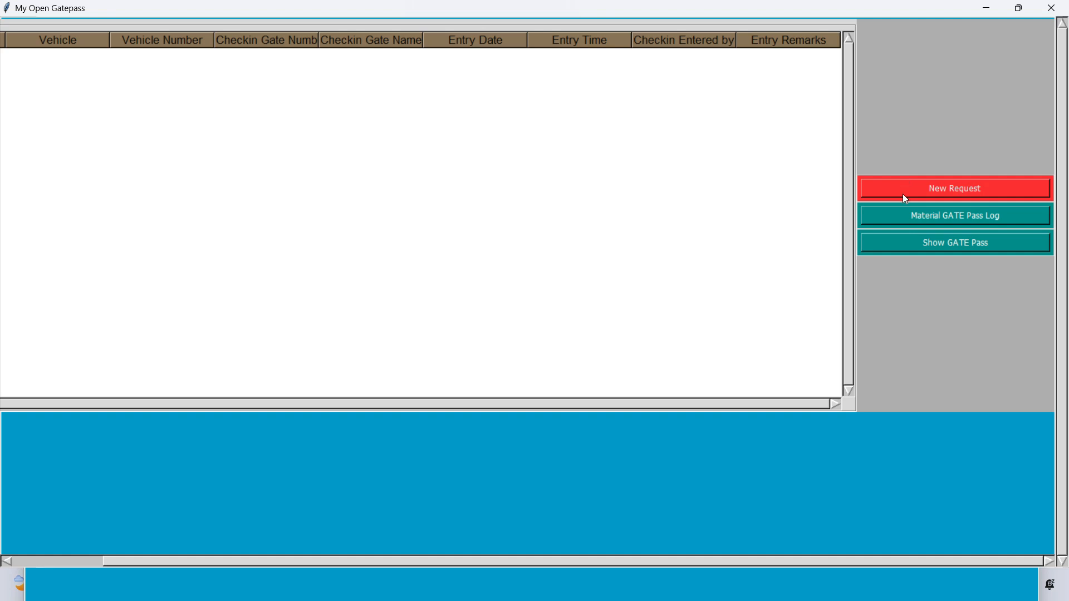
left_click(906, 199)
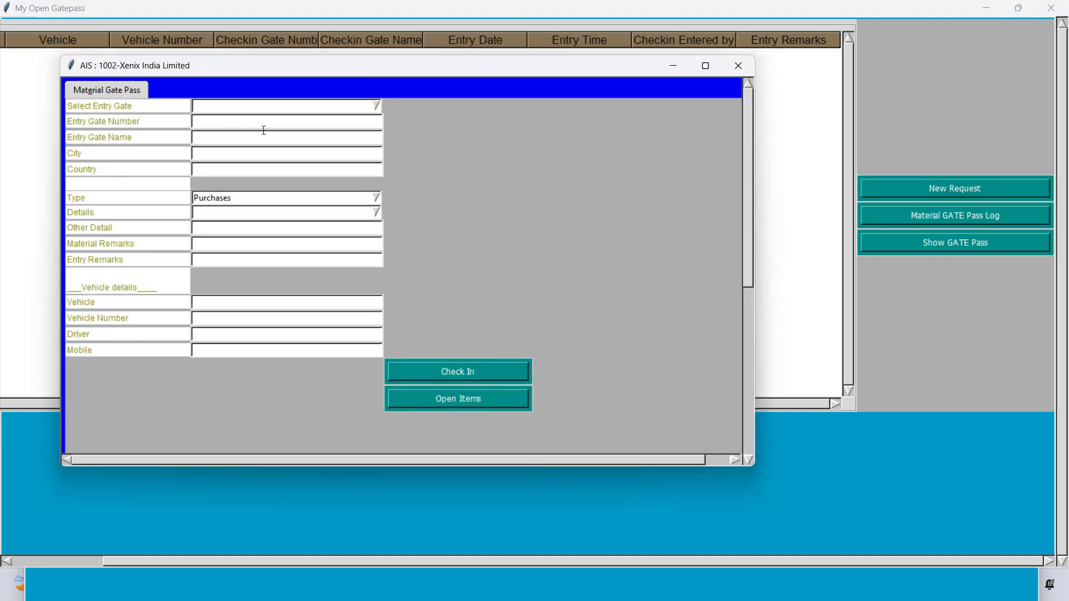
Choose entry gate GT-1 and set Details to Zindal Chemicals Pvt Ltd
left_click(377, 107)
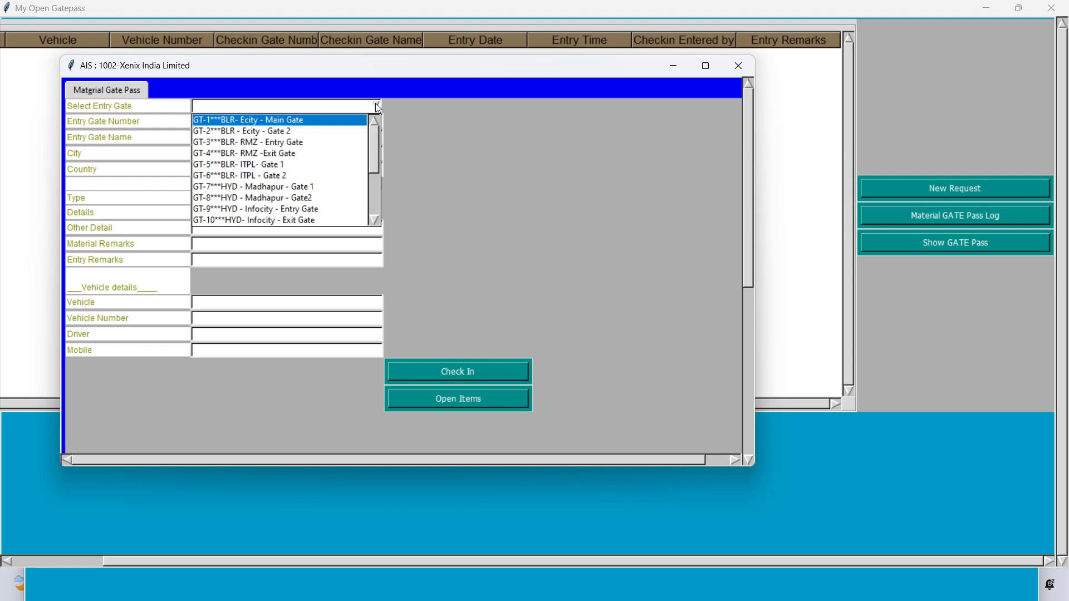
key("Return")
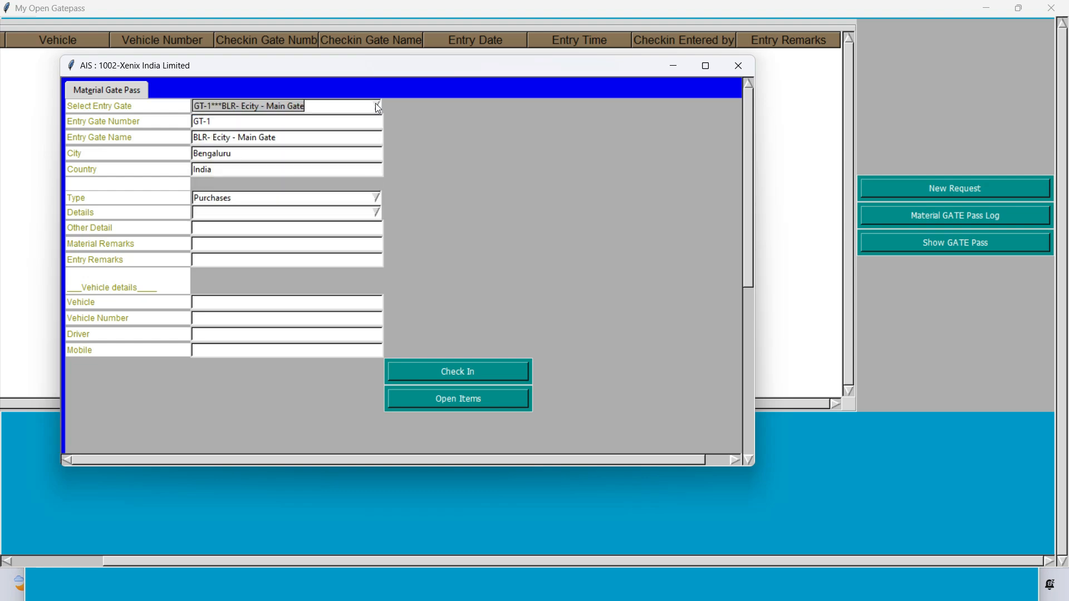
key("Tab")
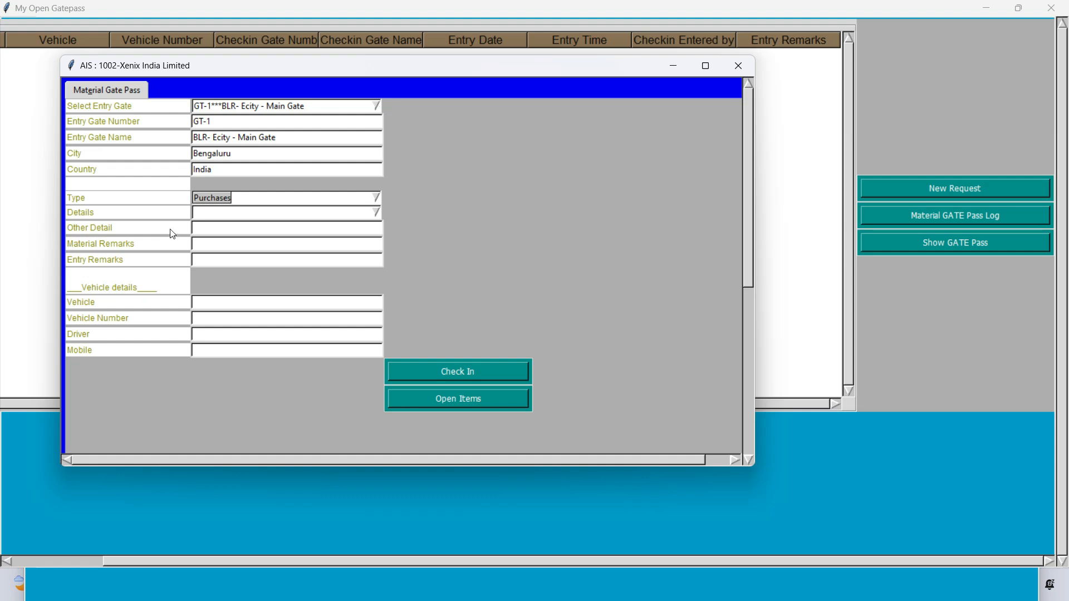
left_click(202, 214)
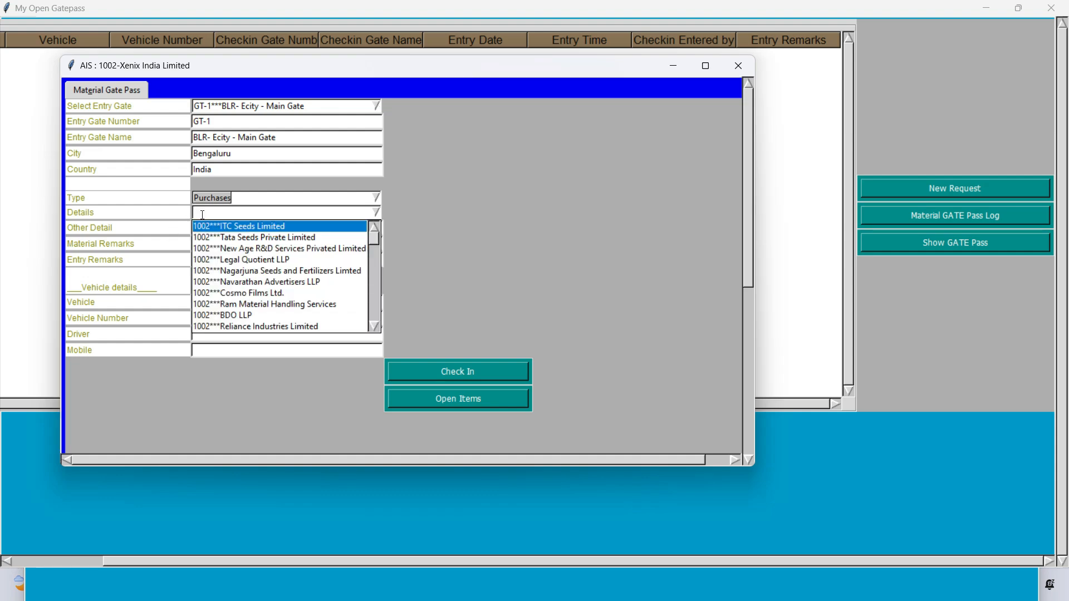
key("alt+Tab")
type("zinda")
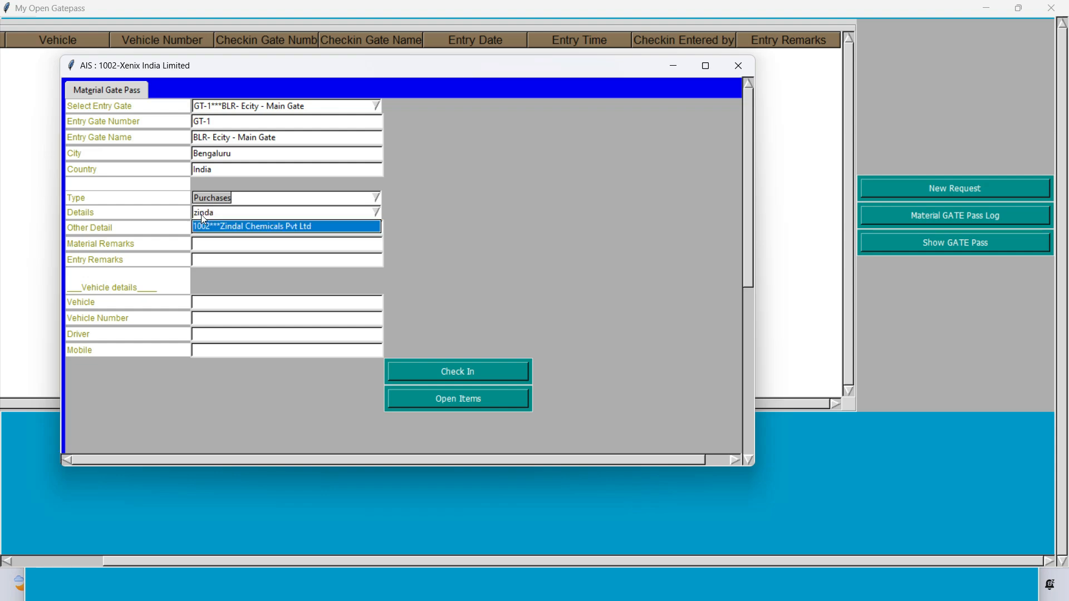
key("Return")
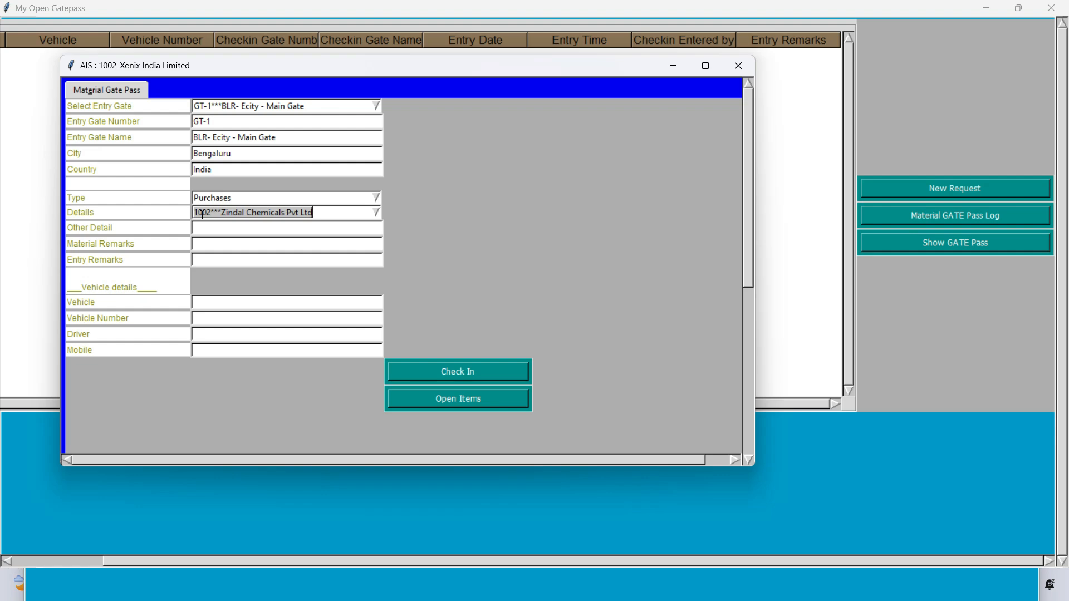
left_click(217, 229)
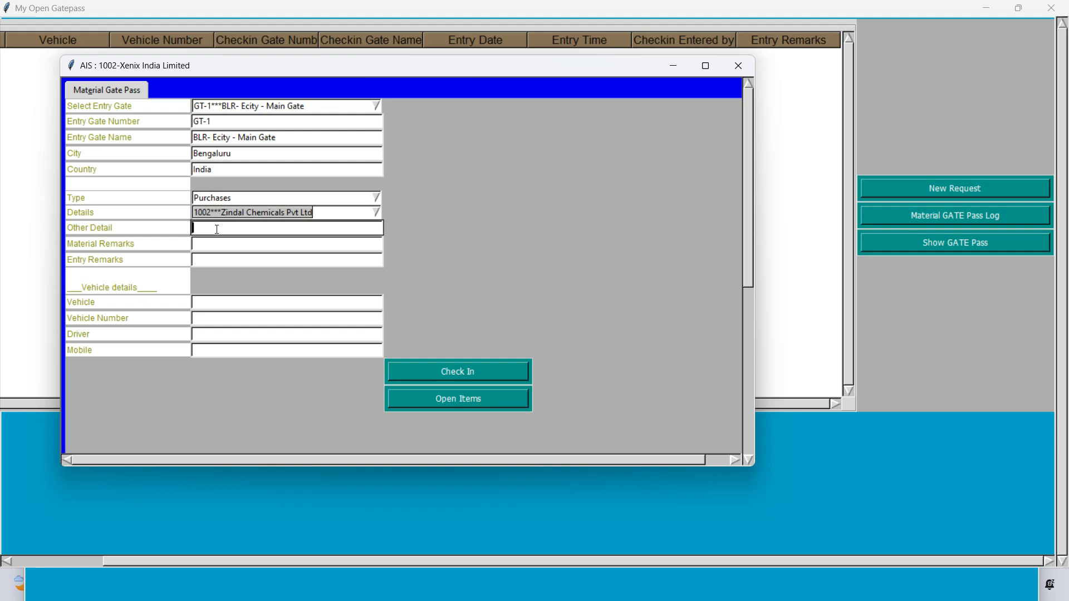
Enter other detail ZND 4532, material remarks 'Chemicals' and entry remarks 'Covered with Tupoiln'
type("ZND 4532")
key("Tab")
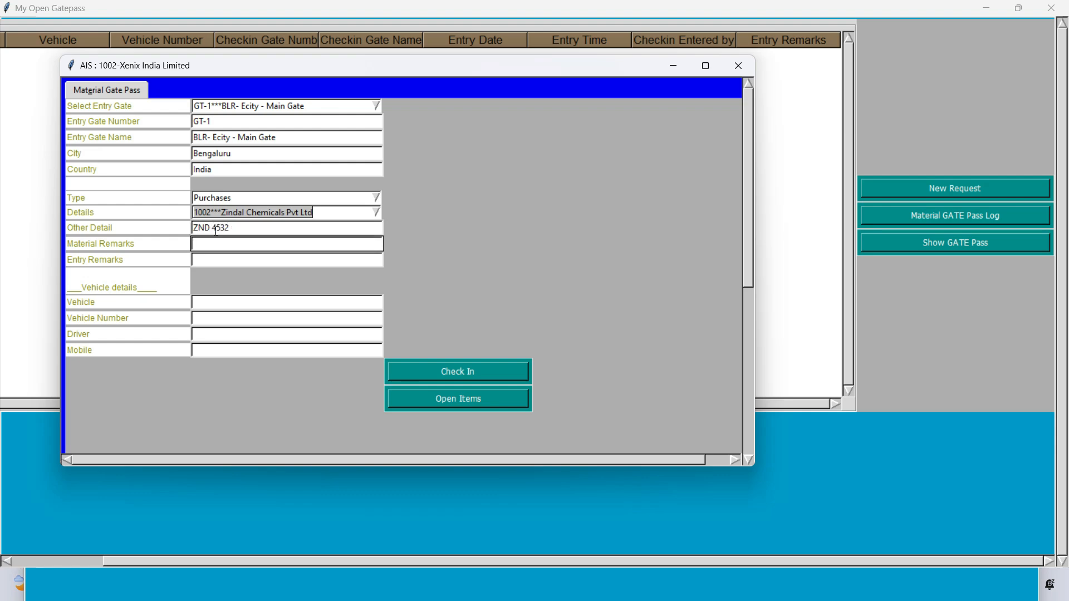
type("Chemicals")
key("Tab")
type("Tur")
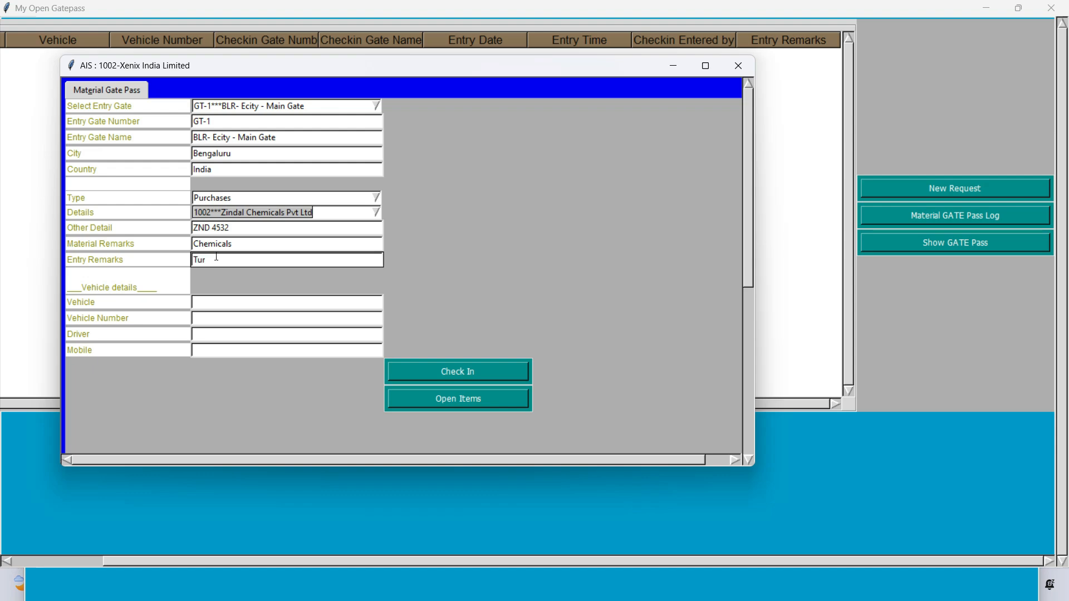
type("=")
key("BackSpace")
key("BackSpace")
type("poin")
key("Home")
type("Covered with")
left_click(223, 306)
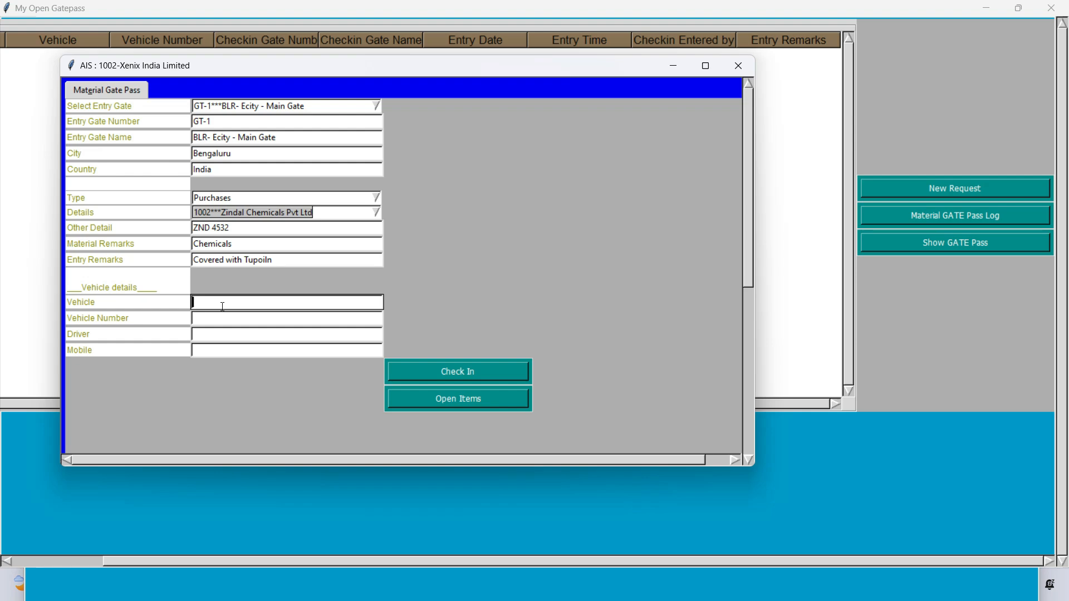
type("lo")
key("BackSpace")
key("BackSpace")
type("Tata Ace")
key("Tab")
type("KA")
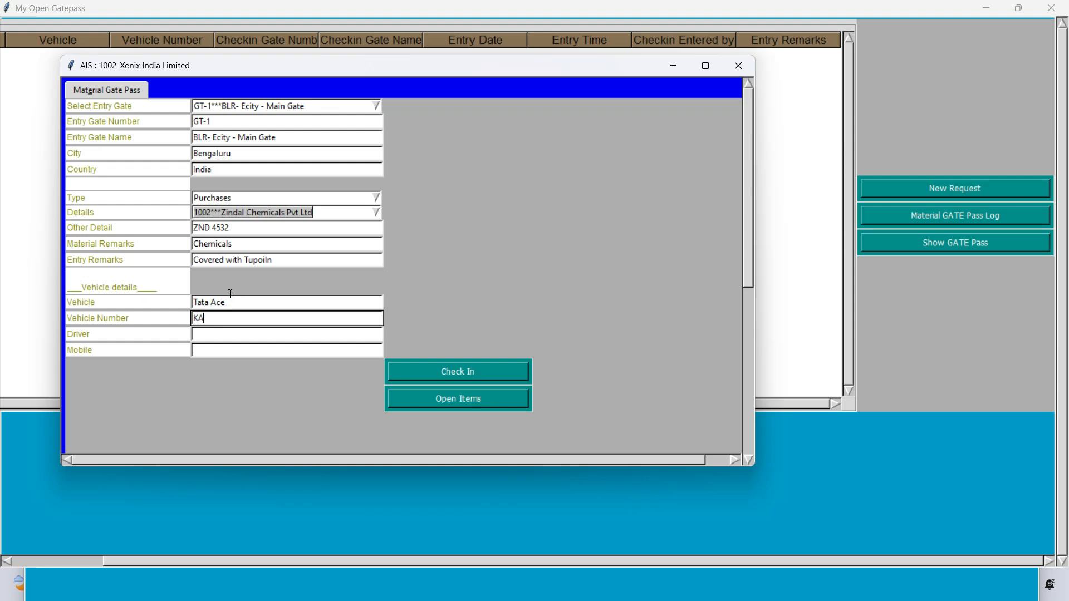
type("51EC 6677")
key("Tab")
type("kiran")
key("Tab")
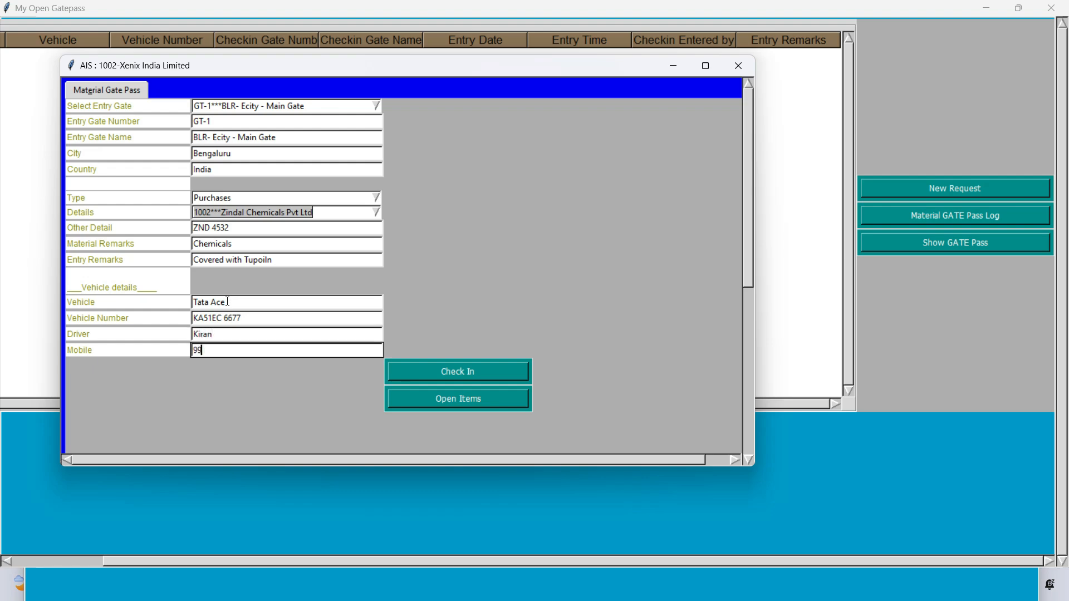
left_click(413, 379)
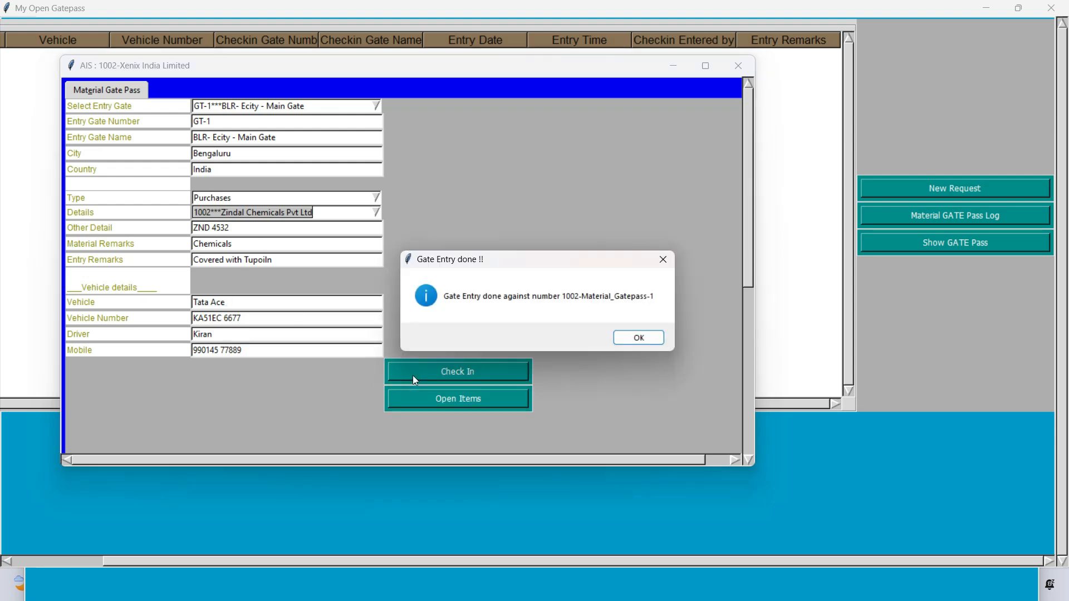
left_click(619, 338)
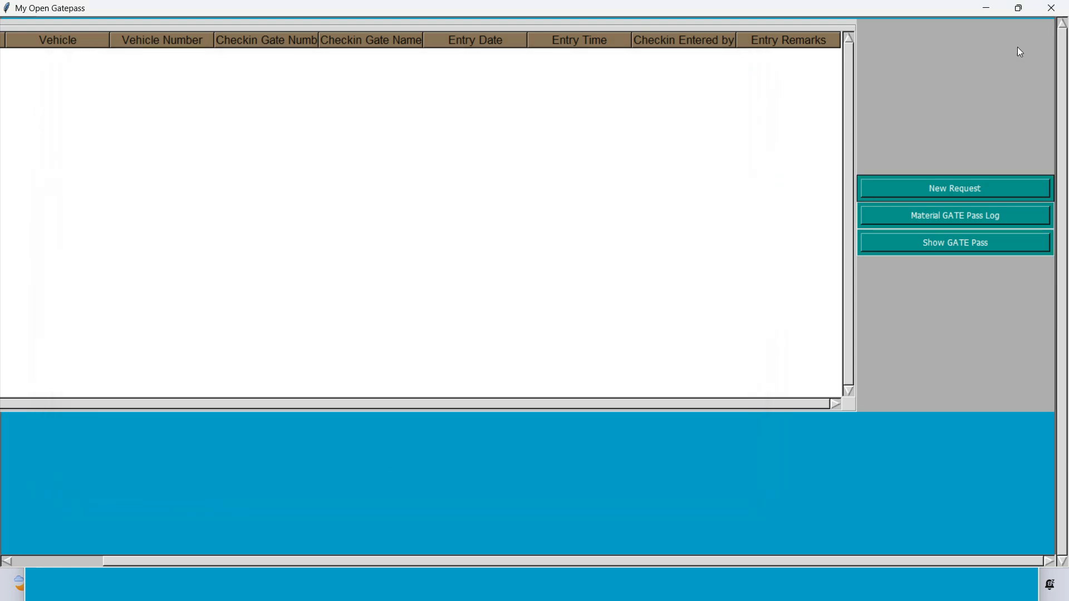
Close the gatepass windows and raise a new MR request from the maximized My Material Receipts list
left_click(1051, 10)
left_click(1035, 30)
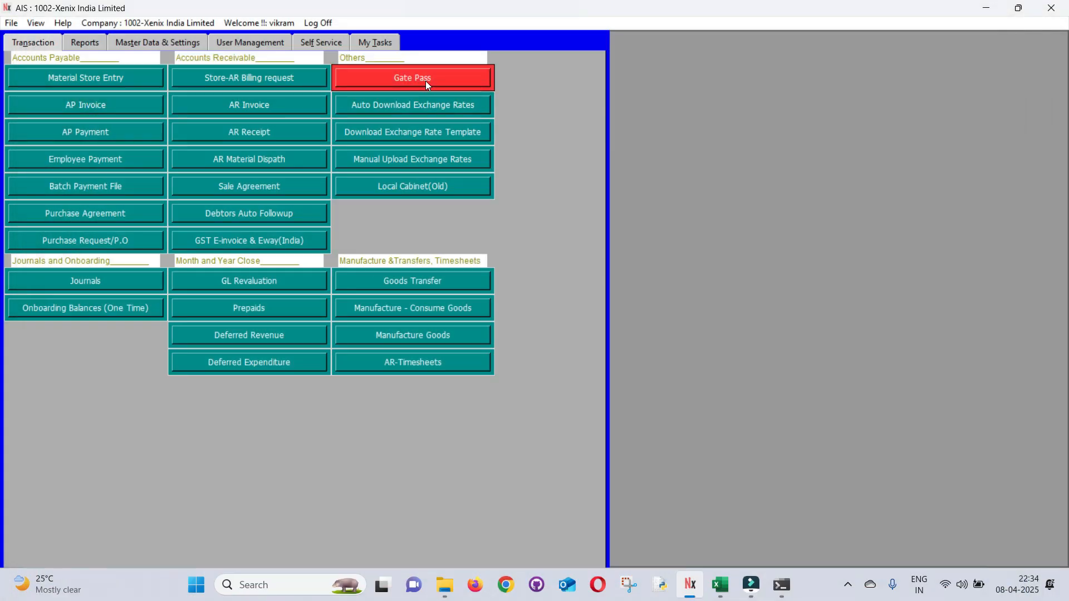
left_click(28, 81)
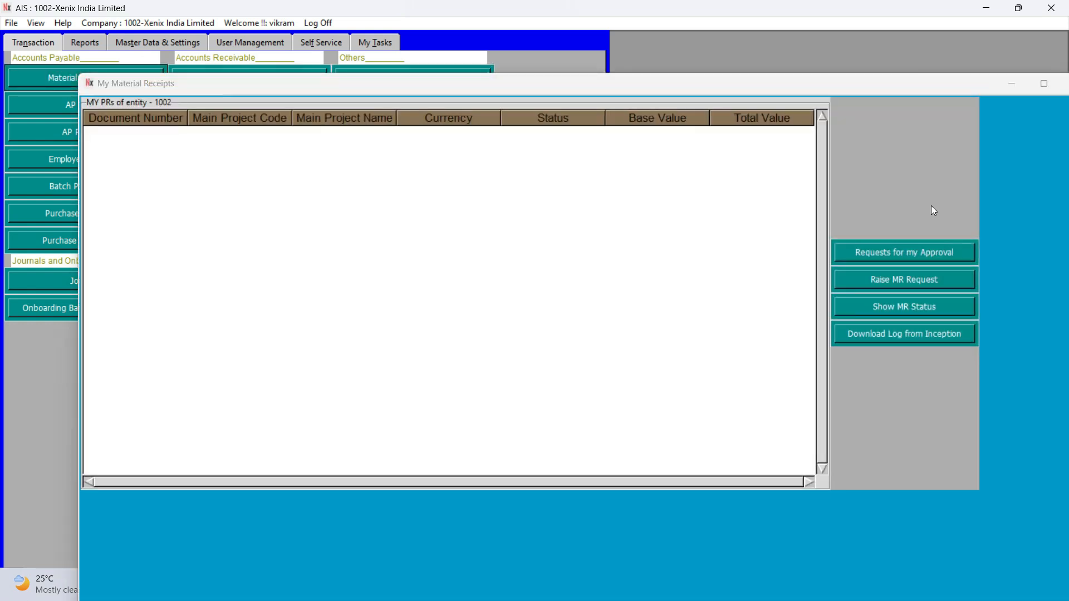
double_click(846, 85)
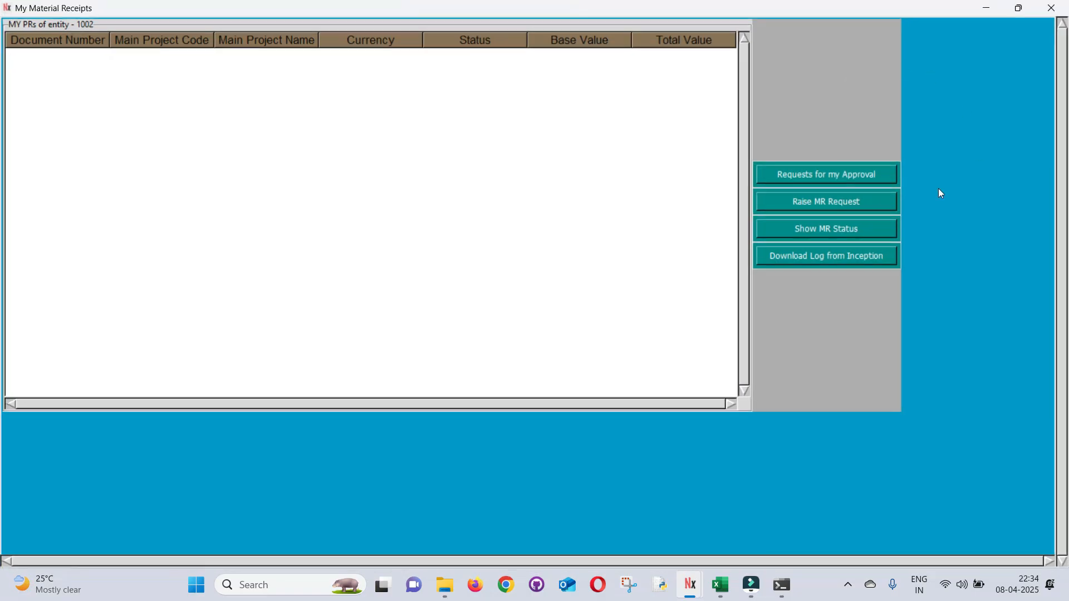
left_click(1052, 7)
left_click(52, 78)
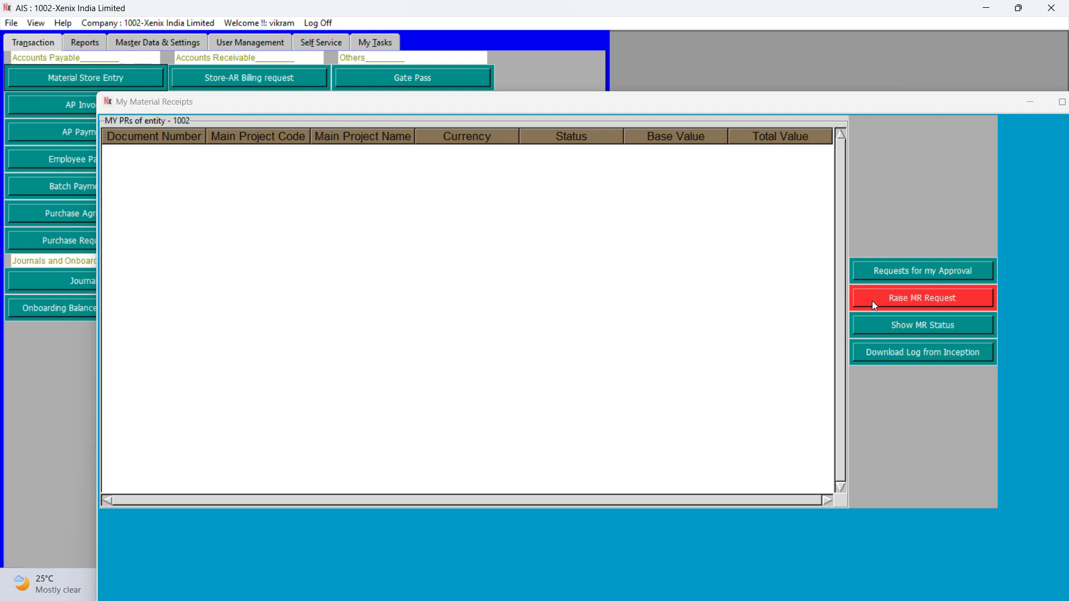
double_click(770, 103)
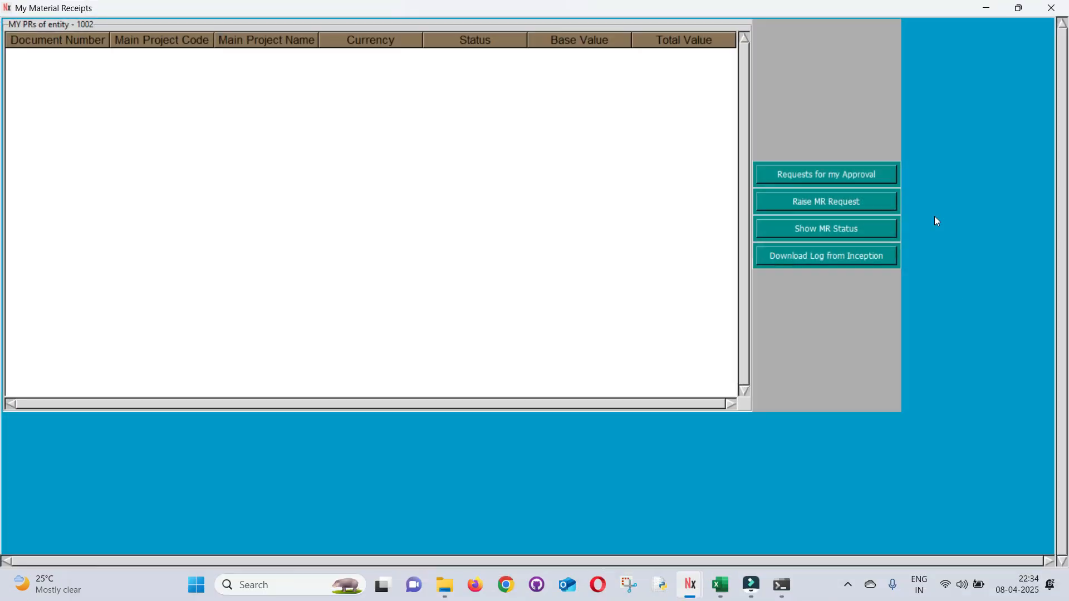
left_click(814, 210)
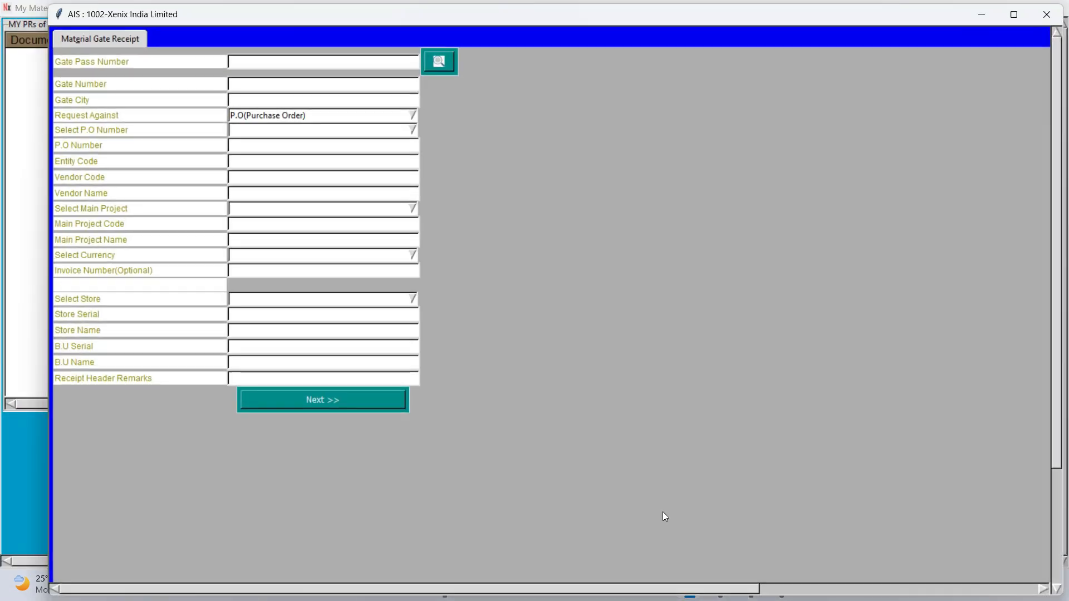
Fill the receipt from gate pass 1002-Material_Gatepass-1 and close the check-in window
left_click(435, 63)
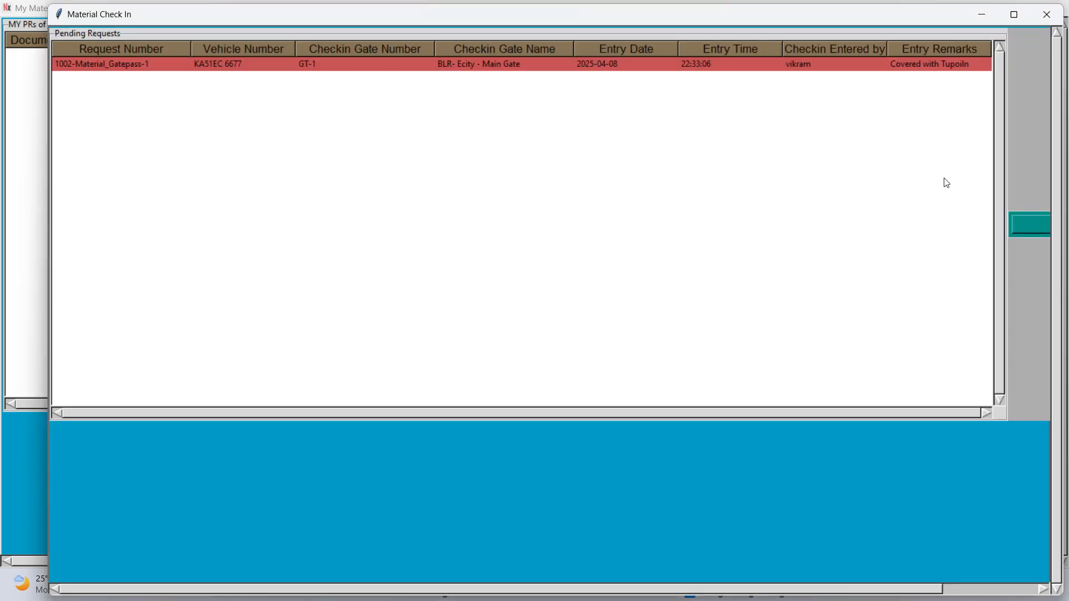
left_click(1018, 221)
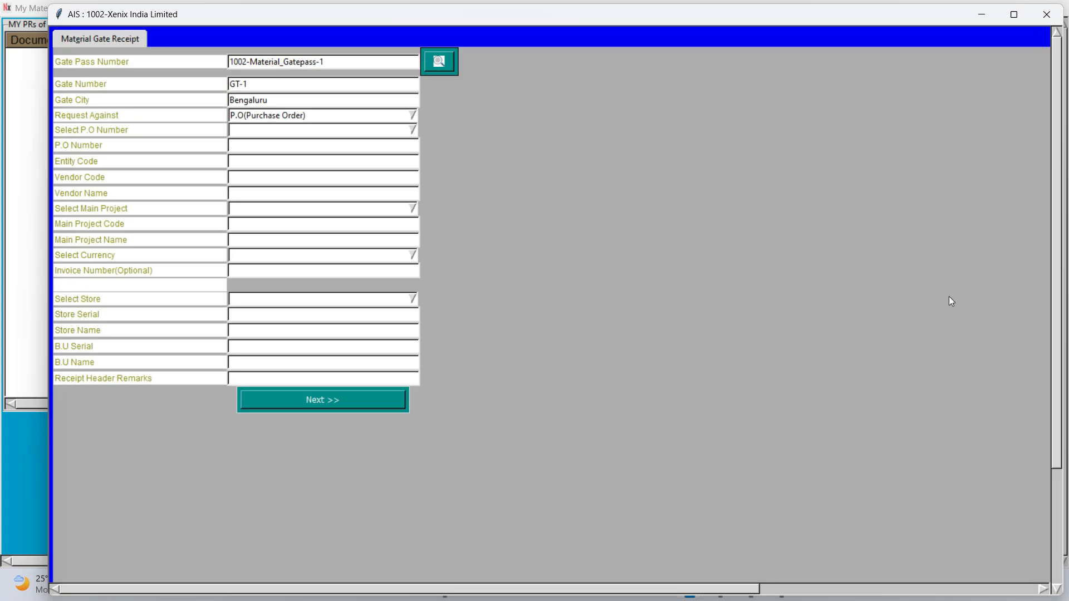
left_click(449, 68)
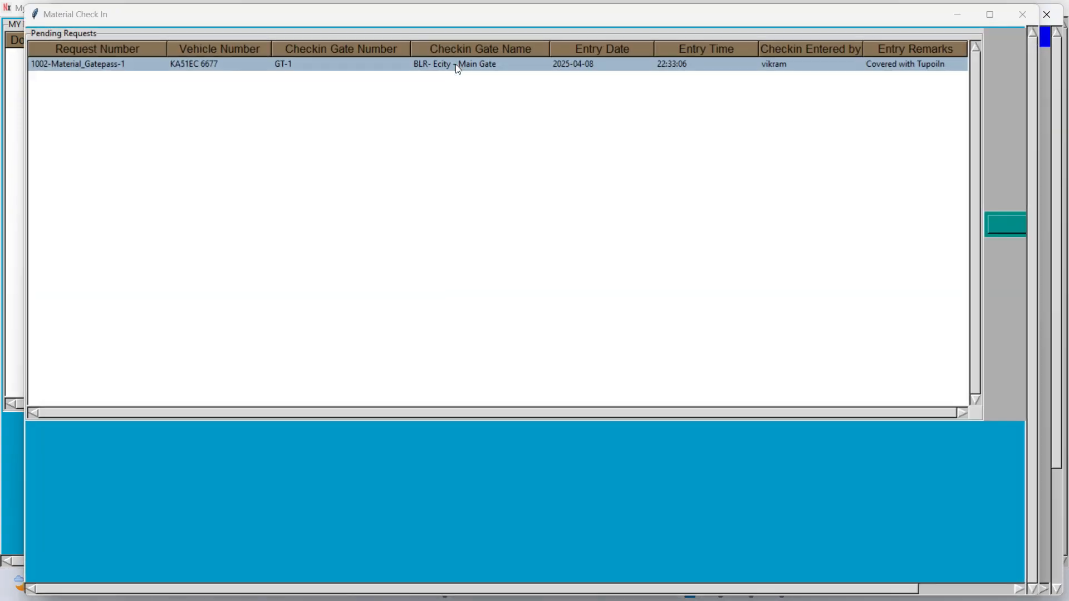
left_click(1011, 226)
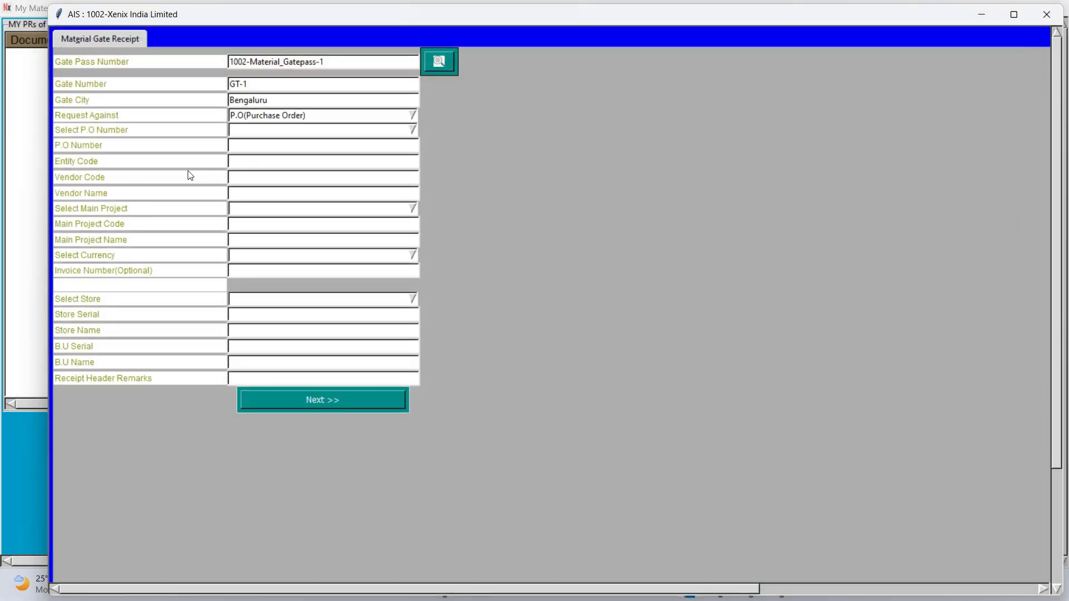
Select purchase order AP-PO-3 for Zindal Chemicals
left_click(267, 131)
left_click(268, 133)
key("Down")
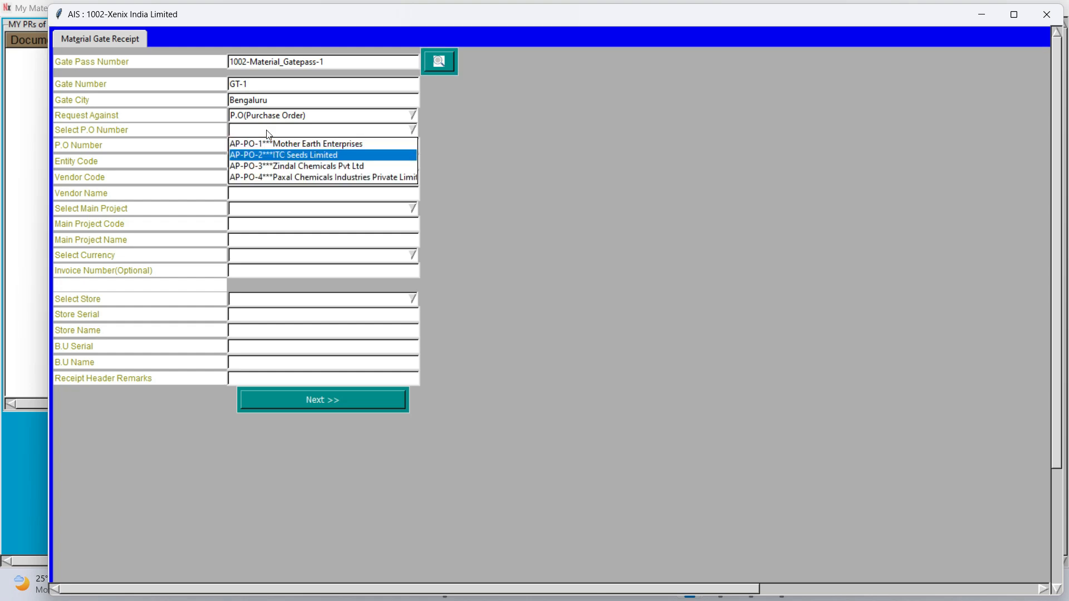
key("Down")
key("Down")
key("Up")
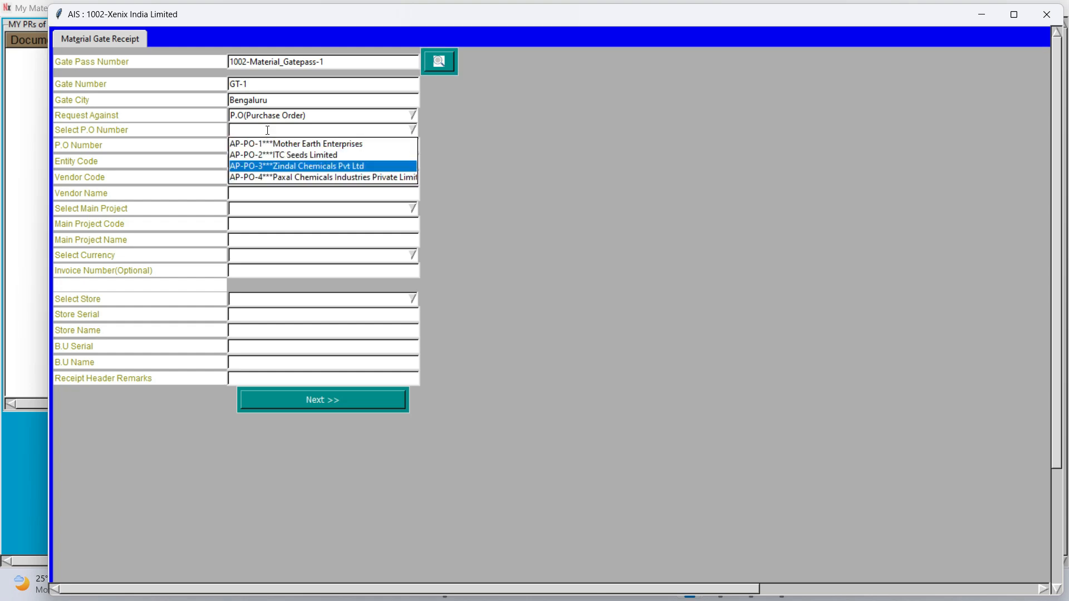
key("Return")
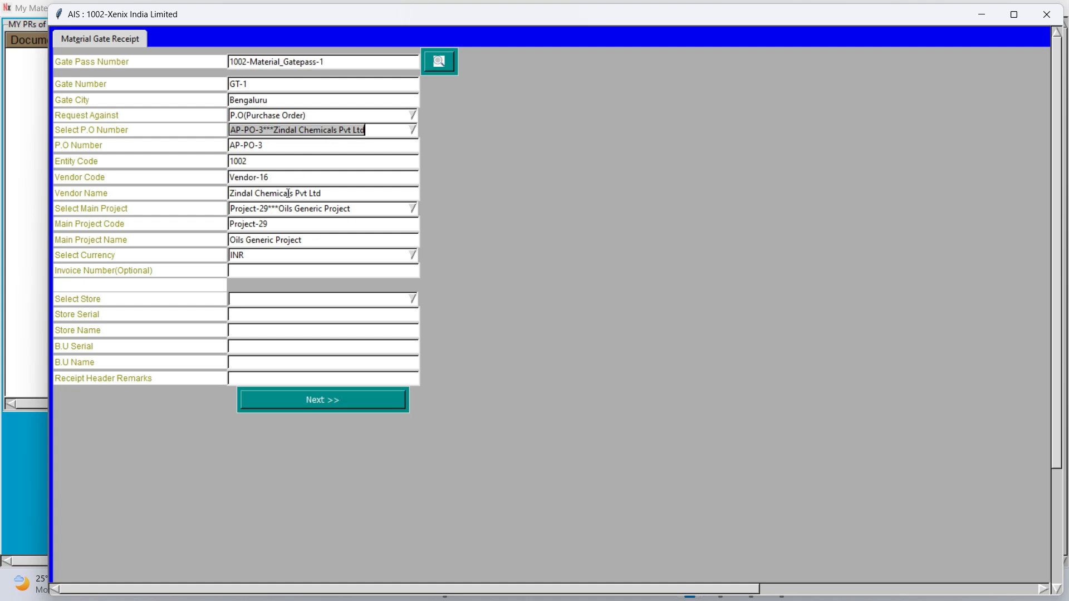
Enter invoice ZND 5644, pick store ST-1 BLR- Ecity - RM Store, and go to the next page
left_click(260, 273)
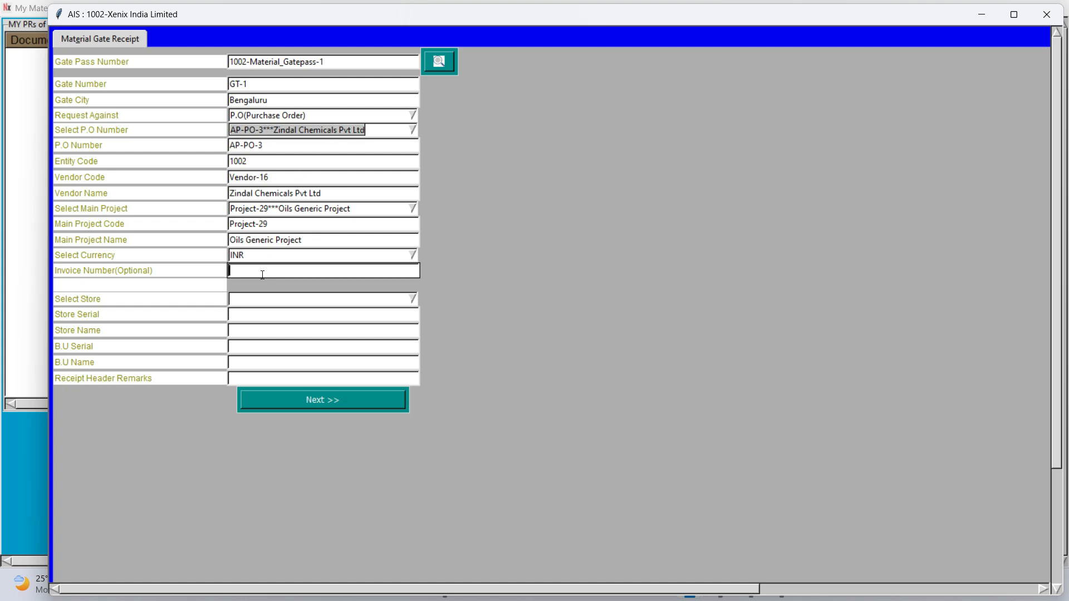
type("ZND 5644")
left_click(347, 300)
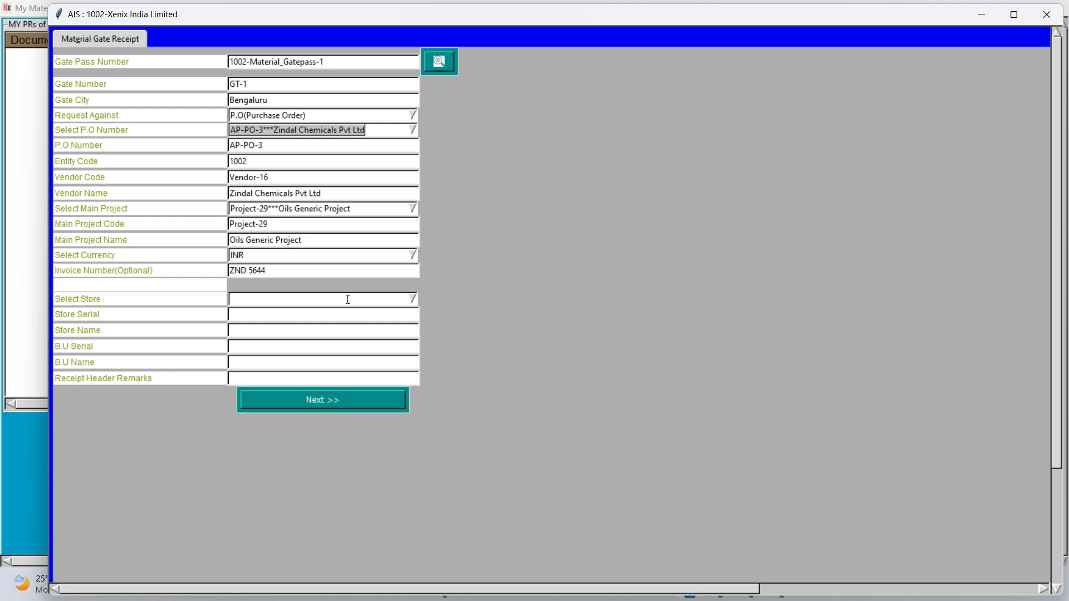
left_click(348, 301)
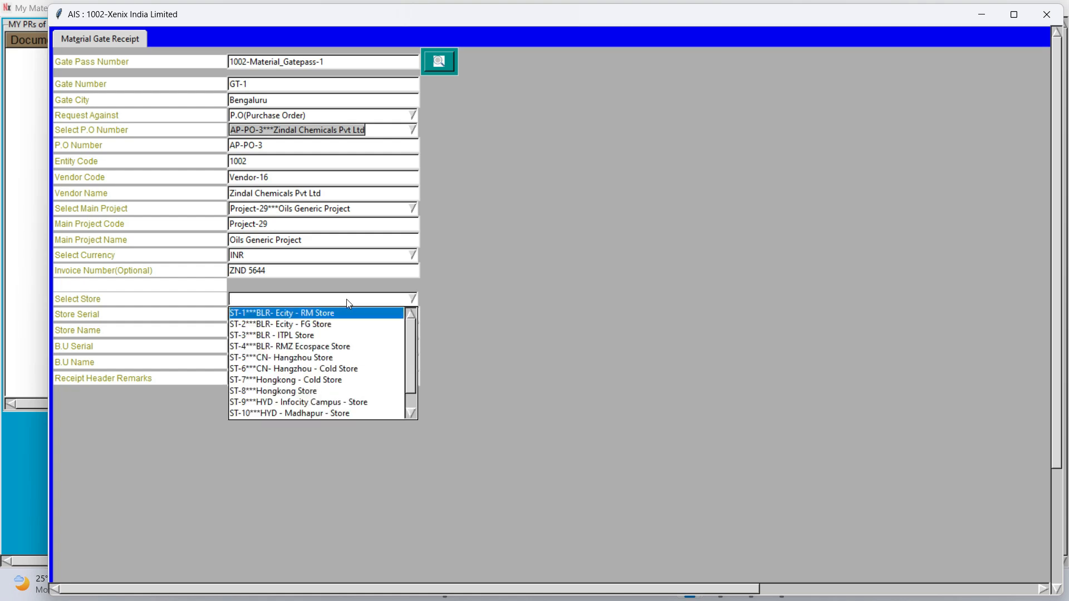
left_click(315, 313)
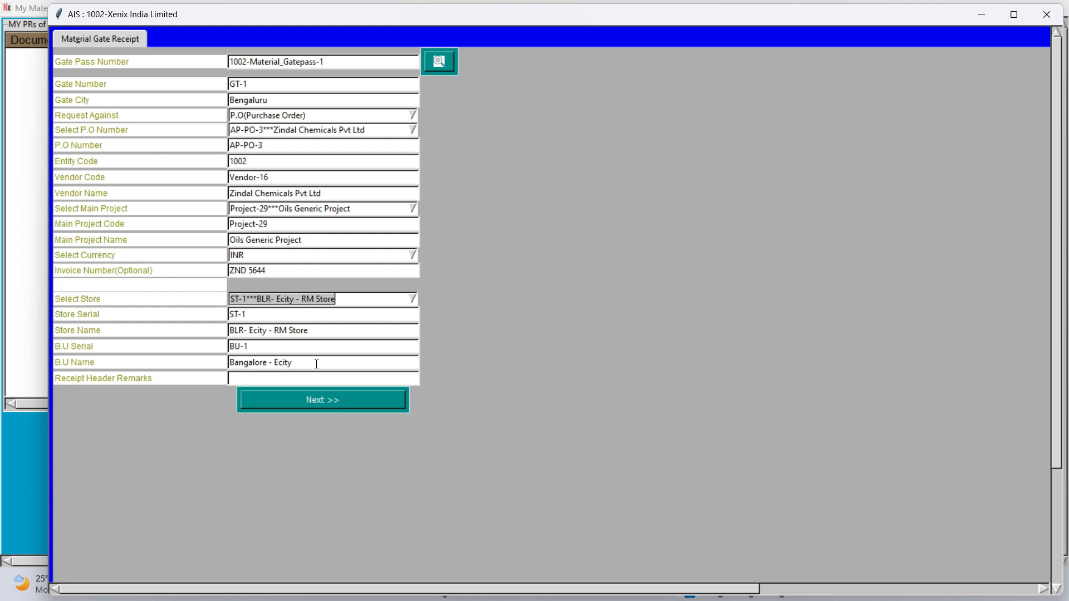
left_click(273, 400)
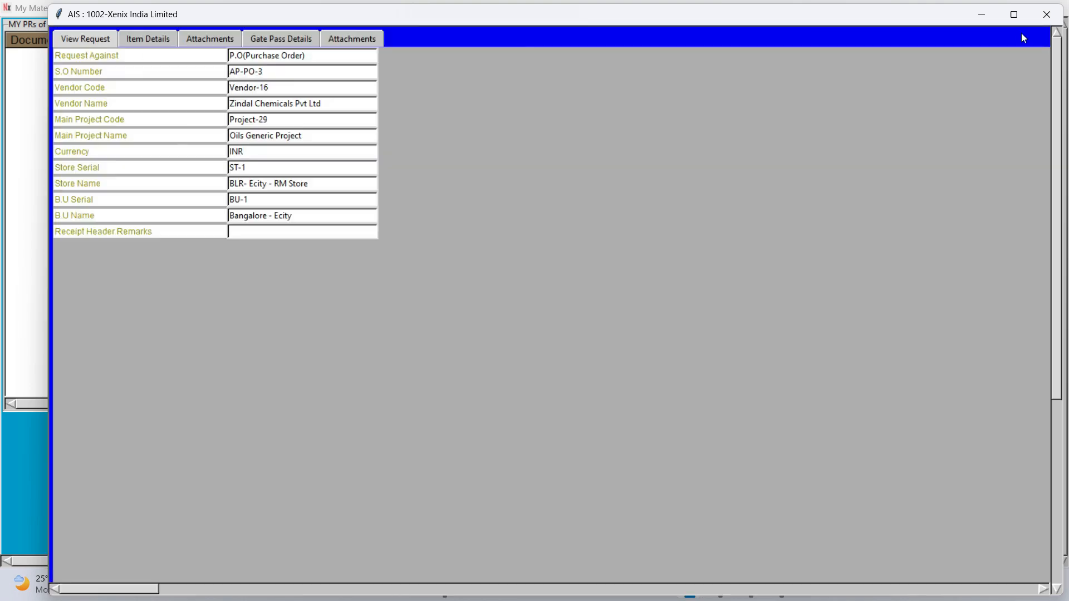
Maximize the receipt window and show the Item Details grid
left_click(1014, 14)
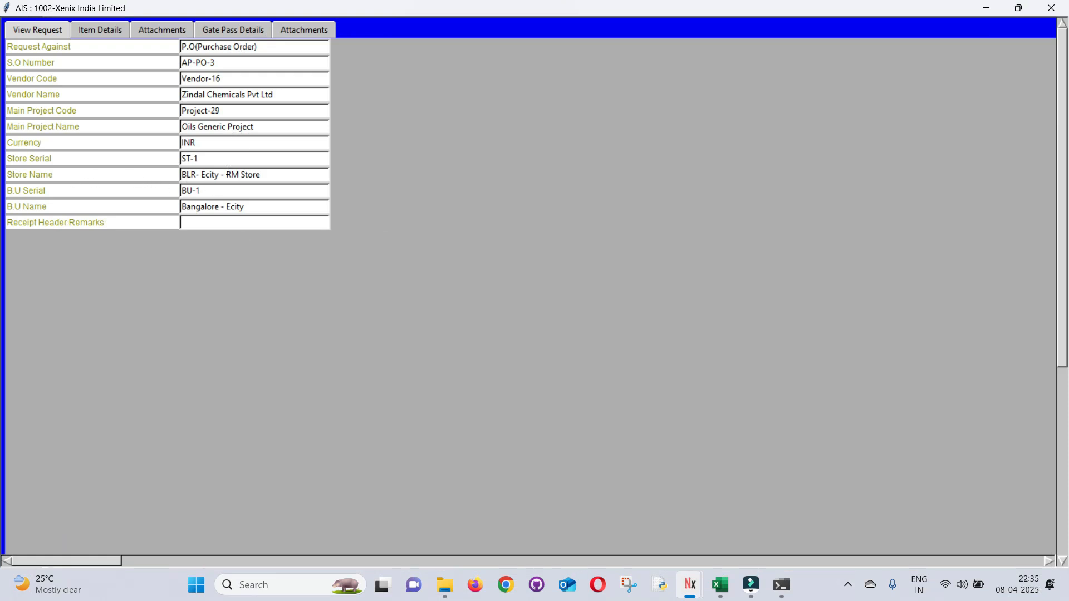
left_click(103, 31)
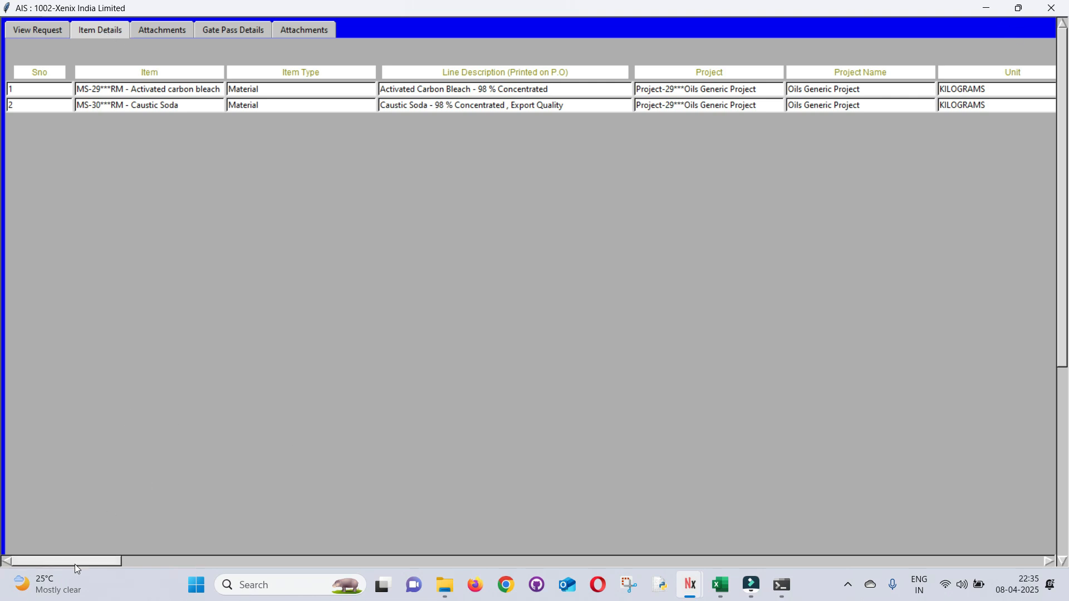
left_click_drag(74, 563, 75, 564)
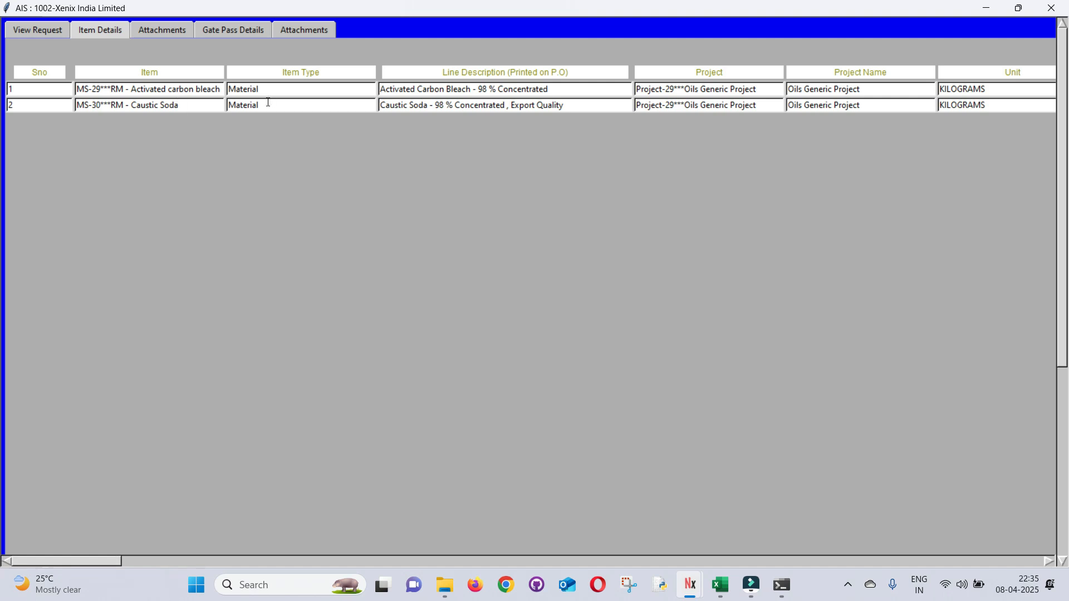
left_click(469, 104)
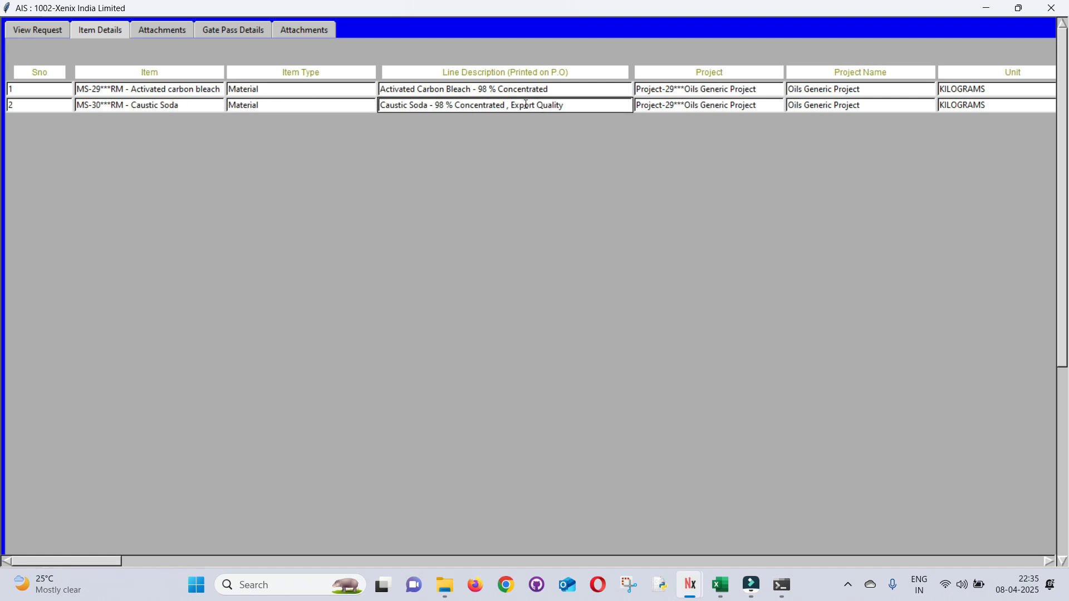
left_click_drag(102, 561, 146, 550)
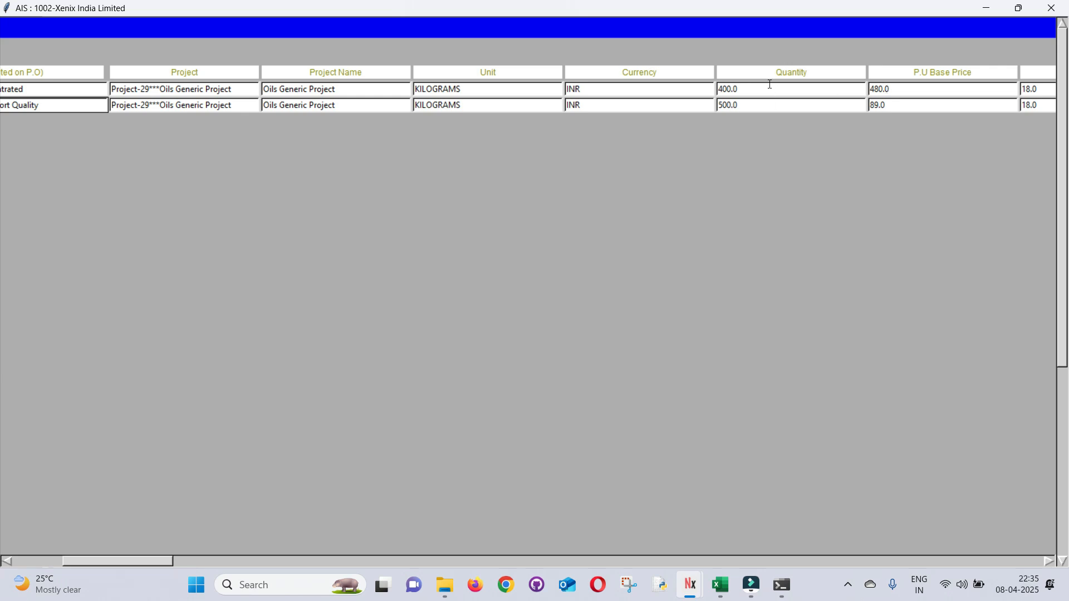
left_click(452, 88)
left_click(932, 92)
left_click_drag(135, 562, 242, 563)
left_click(551, 89)
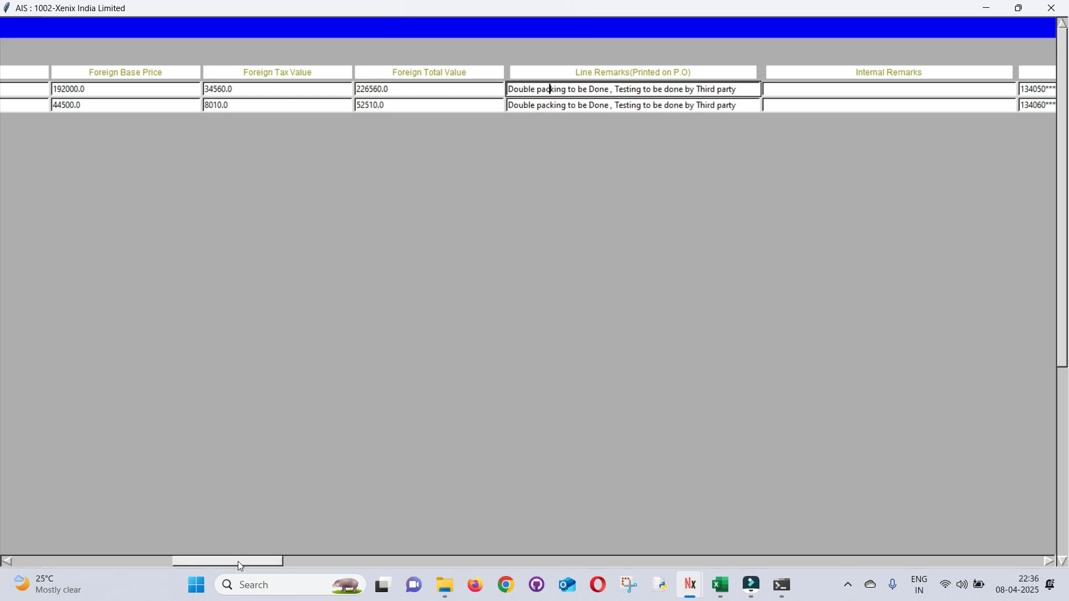
left_click_drag(238, 561, 411, 563)
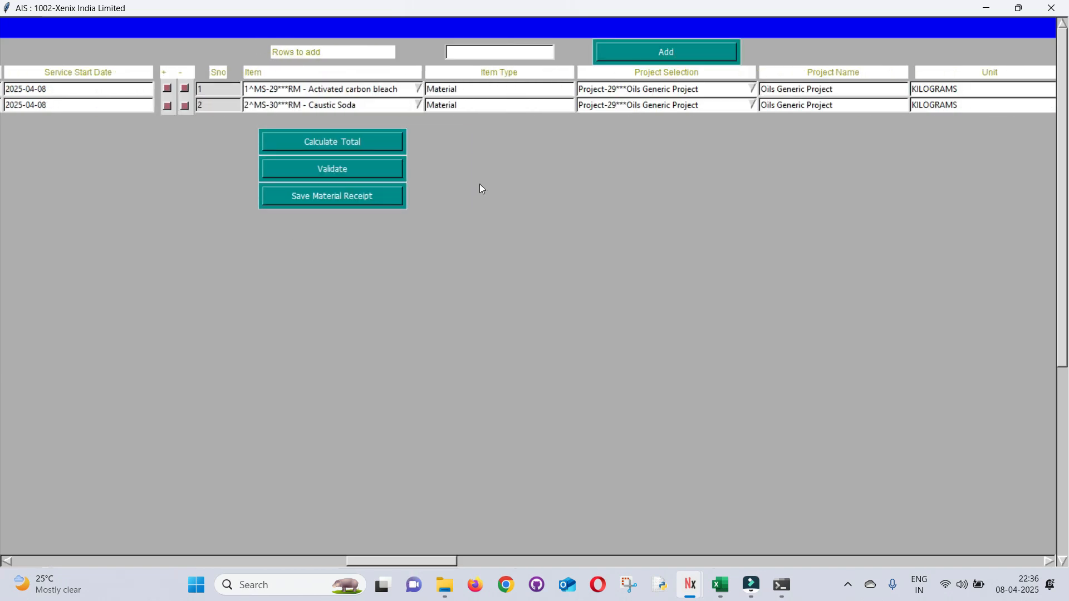
left_click_drag(370, 561, 559, 566)
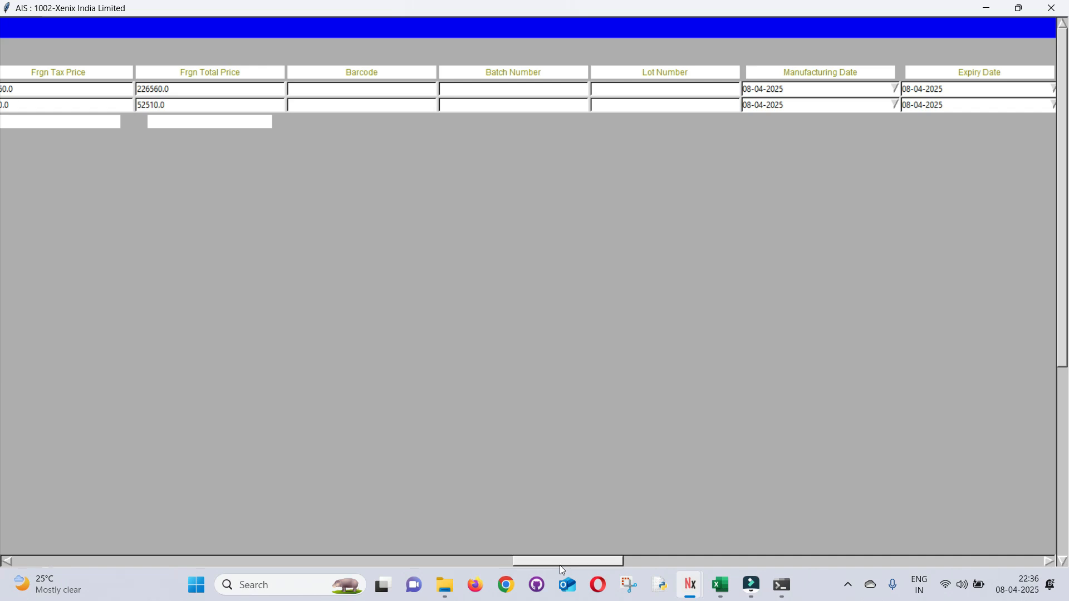
Give the two lines batch numbers BTCH 76 and BTCH 77, lots LT7 and LT9
left_click(350, 100)
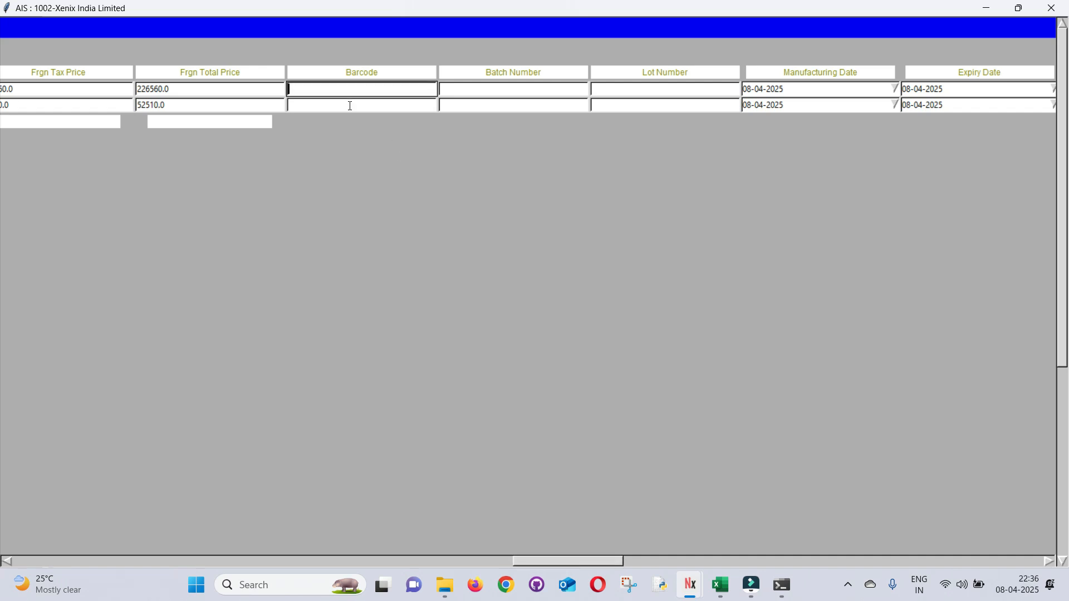
left_click(483, 94)
type("bt")
key("BackSpace")
key("BackSpace")
type("BTCH")
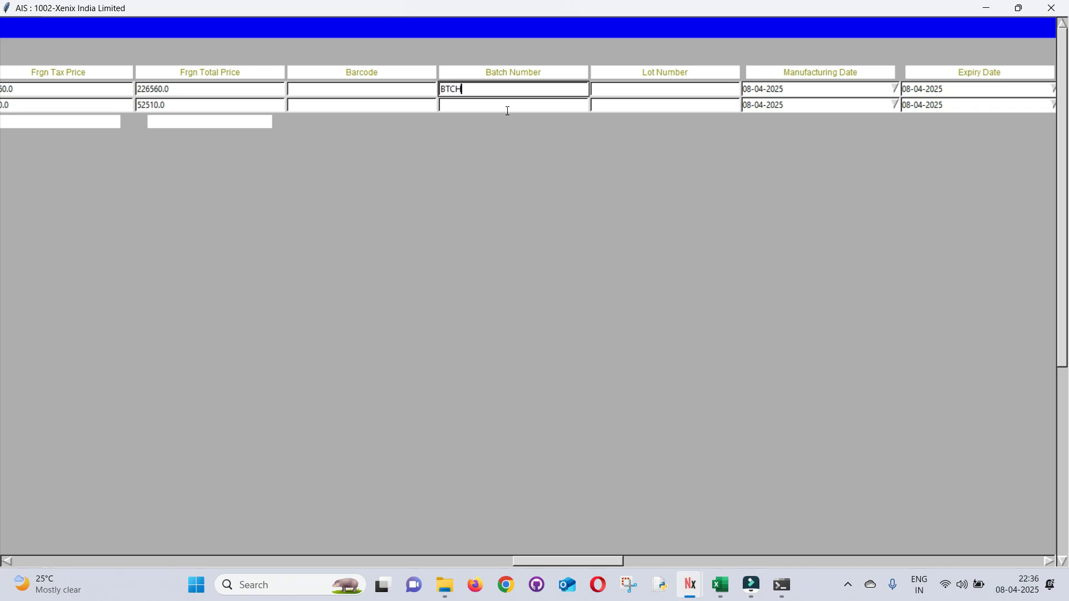
type(" 76")
left_click(507, 111)
type("BTCH 77")
left_click_drag(519, 558, 341, 550)
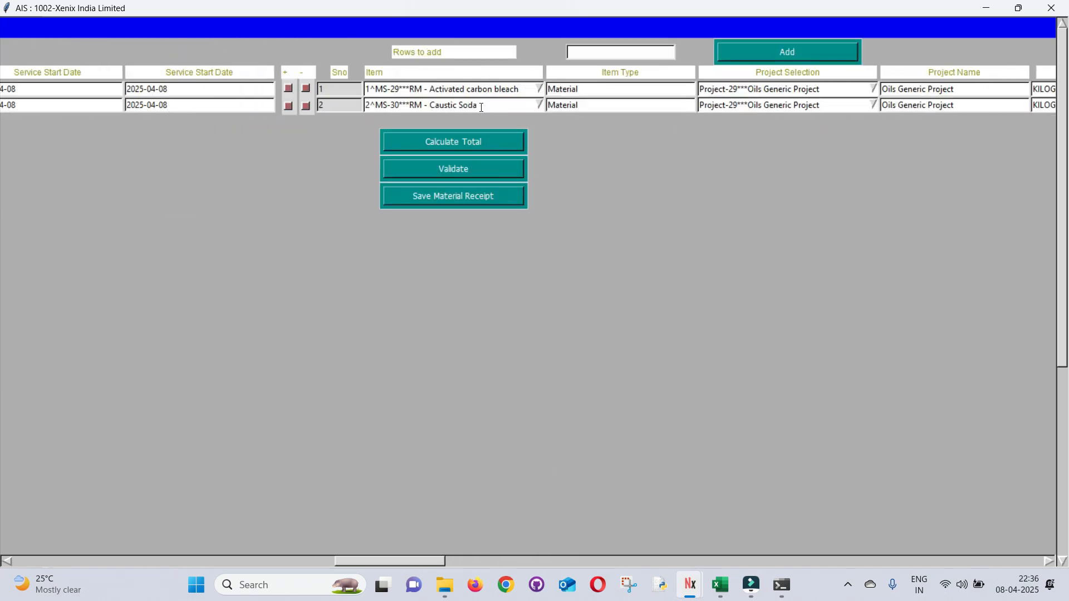
left_click_drag(408, 560, 599, 557)
left_click(561, 98)
left_click(561, 97)
type("L")
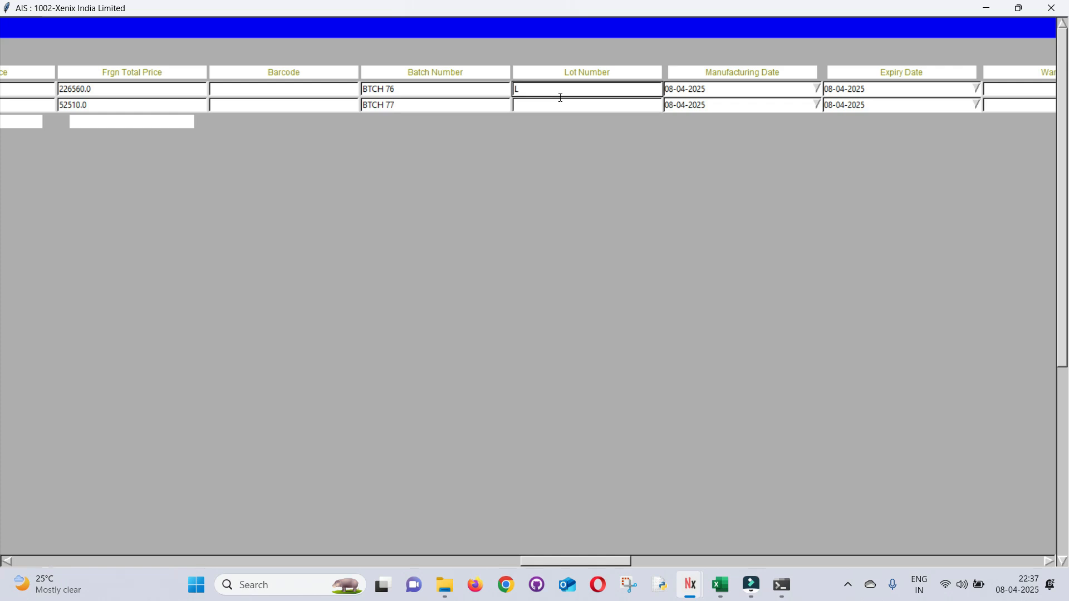
type("T7")
key("Down")
type("LT9")
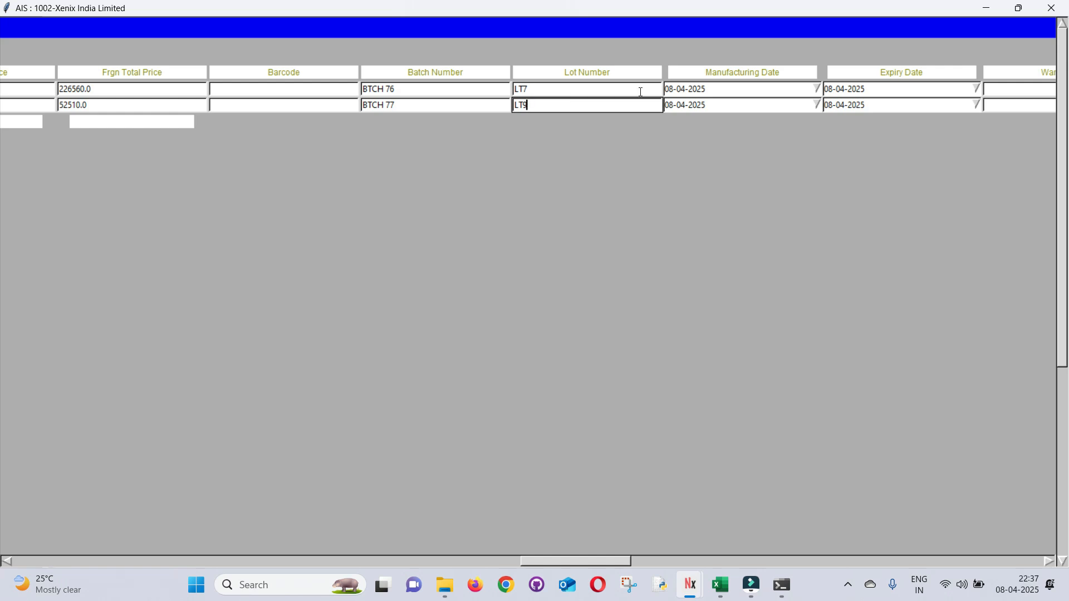
Set manufacturing dates 03-04-2024 and 04-04-2024 and expiry 31-03-2027
left_click_drag(734, 88, 650, 82)
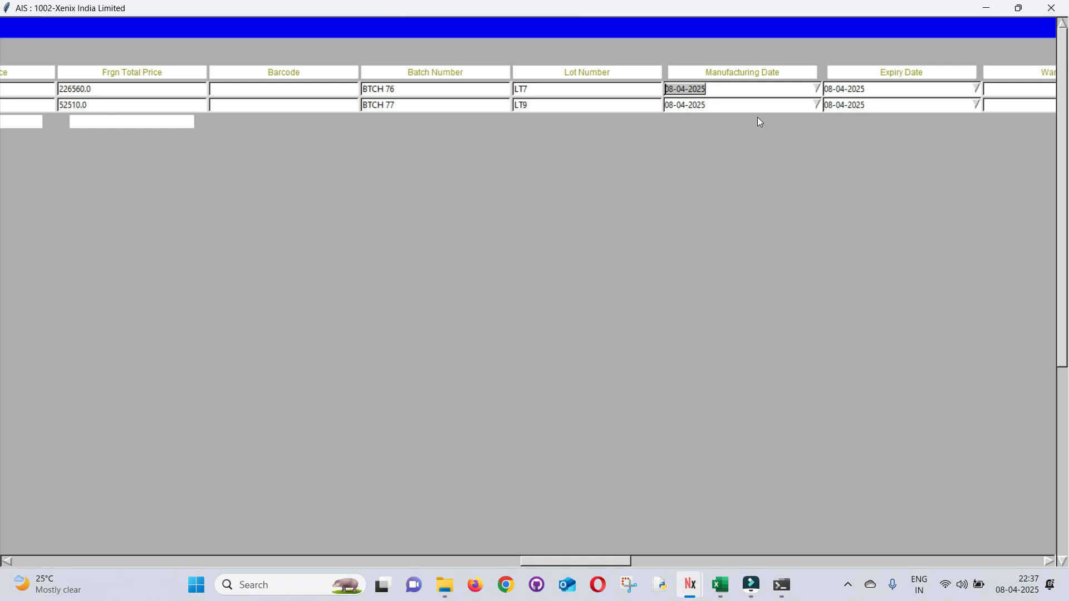
key("BackSpace")
type("03-04-2024")
key("Down")
type("04")
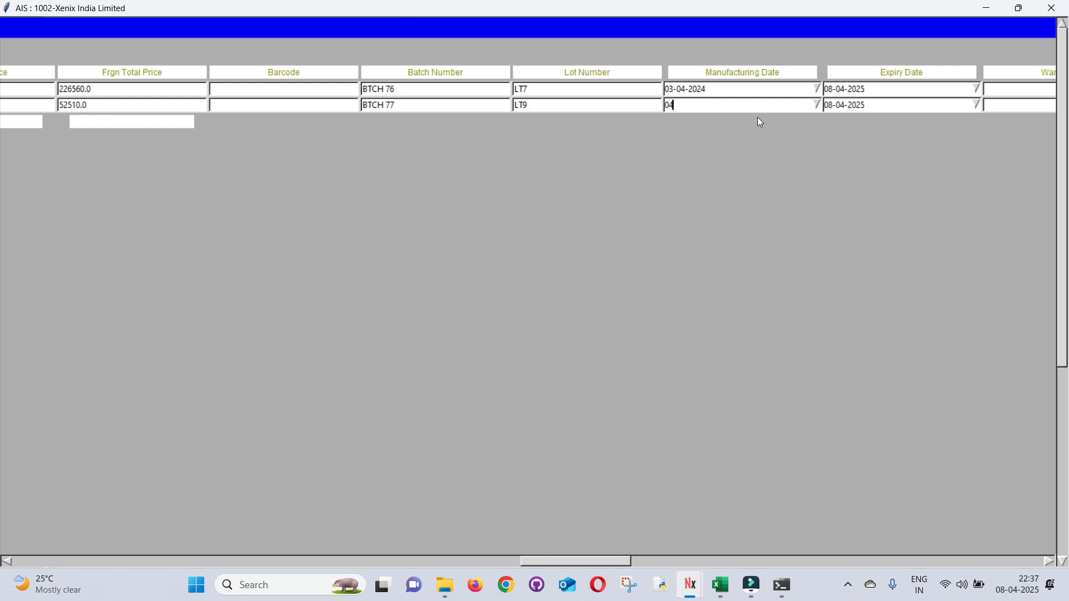
type("-04-2024")
key("Tab")
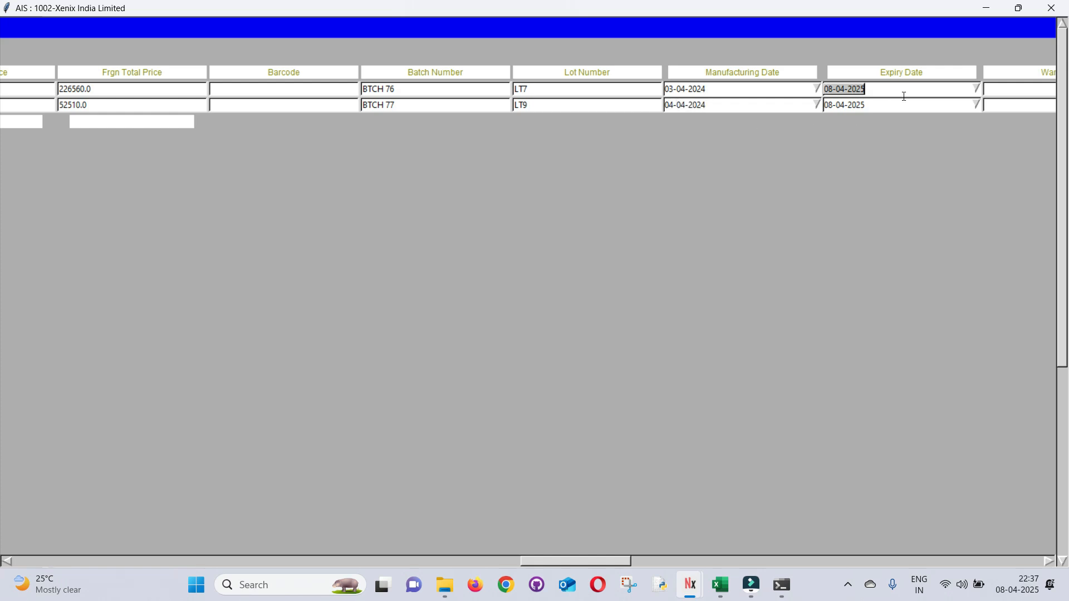
type("31-03-2027")
key("Tab")
type("31-03-2027")
left_click_drag(535, 564, 588, 564)
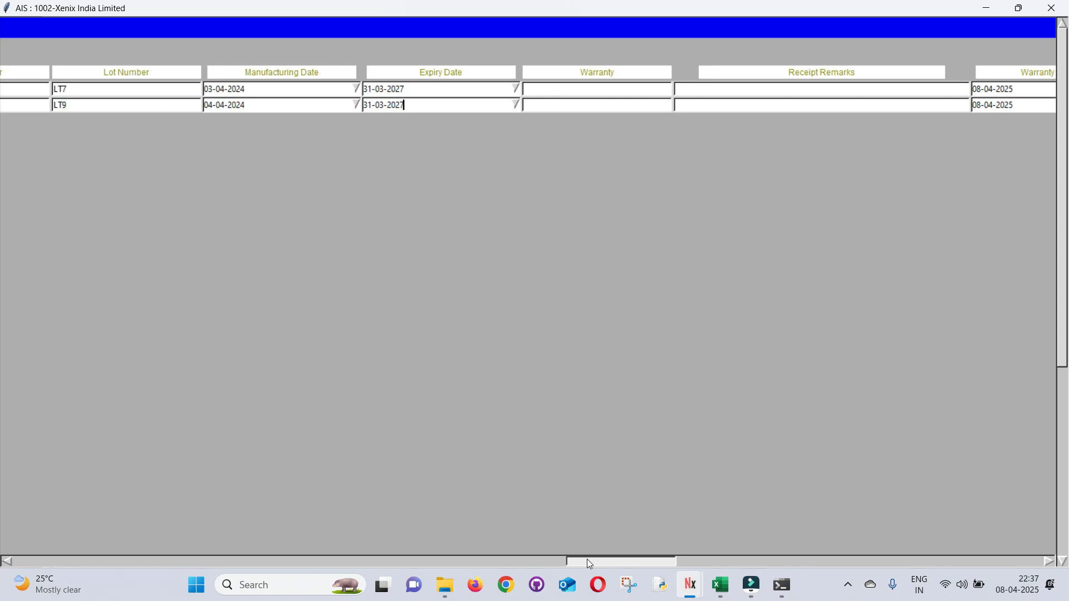
left_click_drag(589, 564, 610, 561)
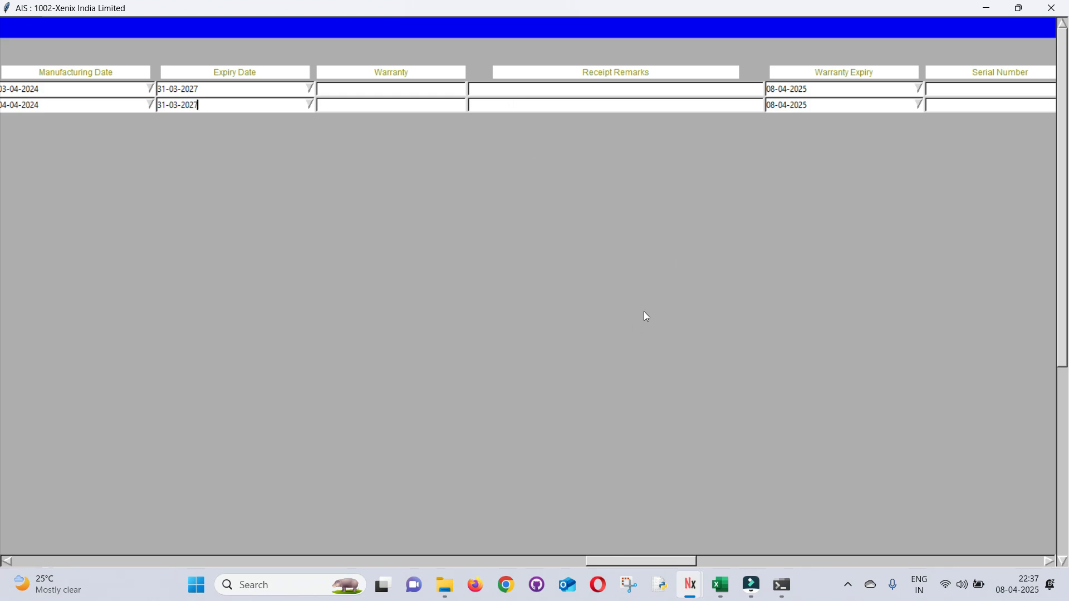
left_click(529, 95)
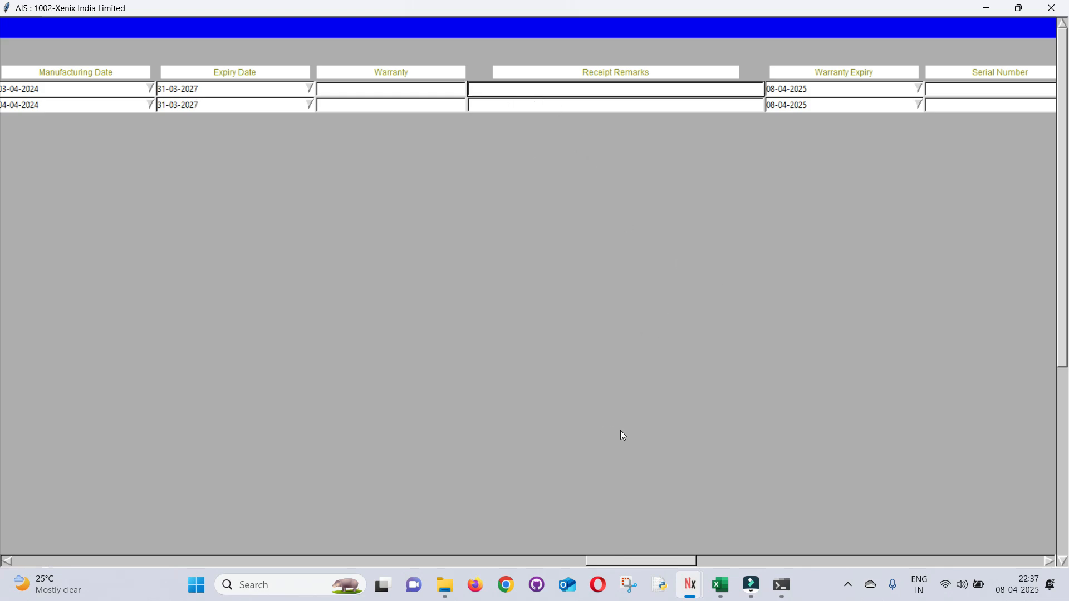
left_click_drag(630, 564, 769, 559)
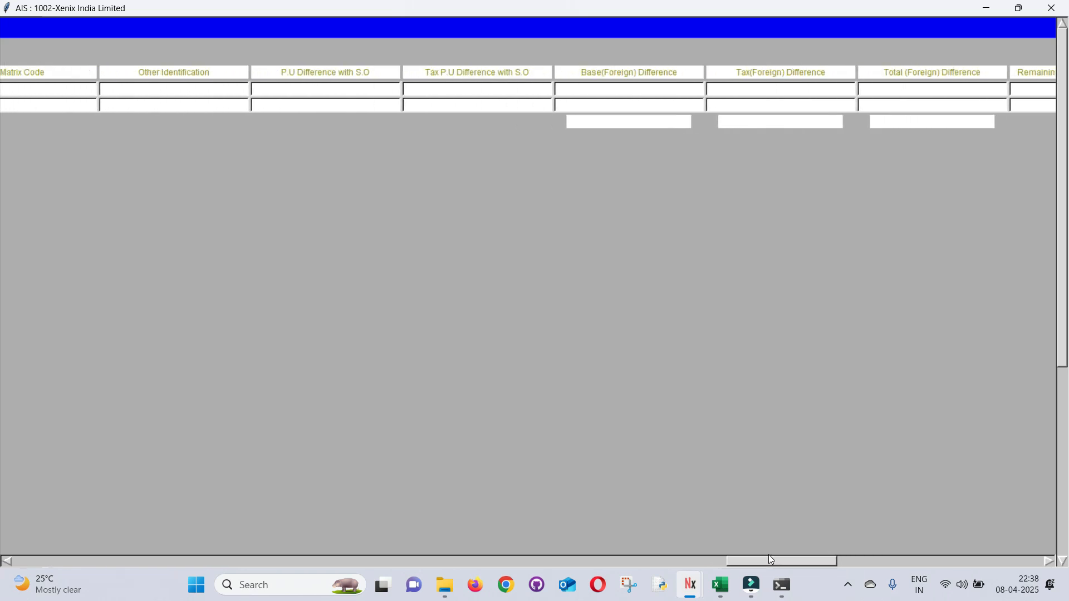
left_click(454, 89)
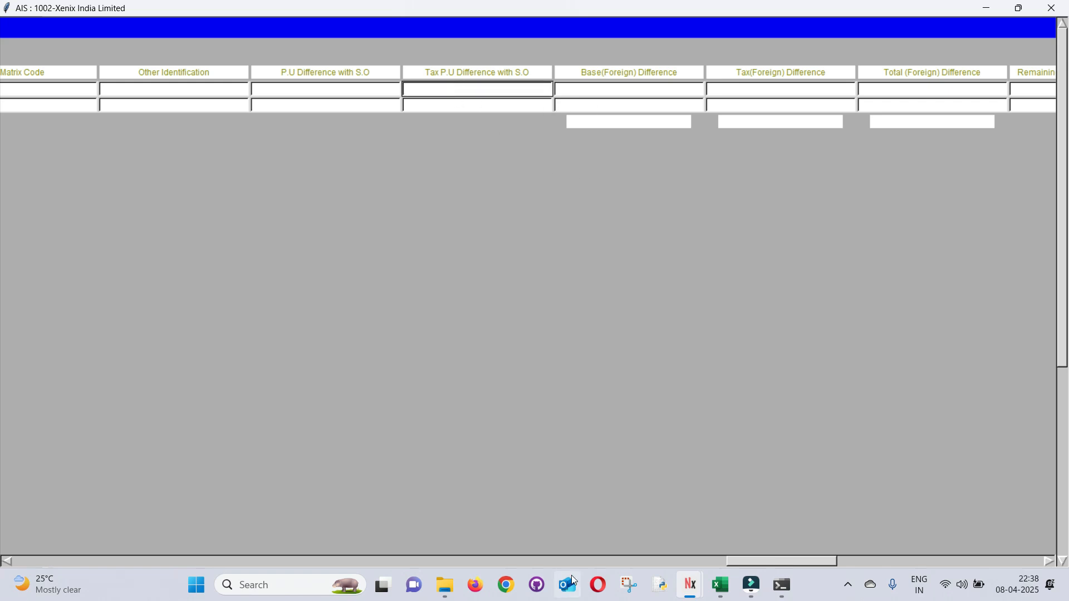
left_click_drag(777, 557, 515, 553)
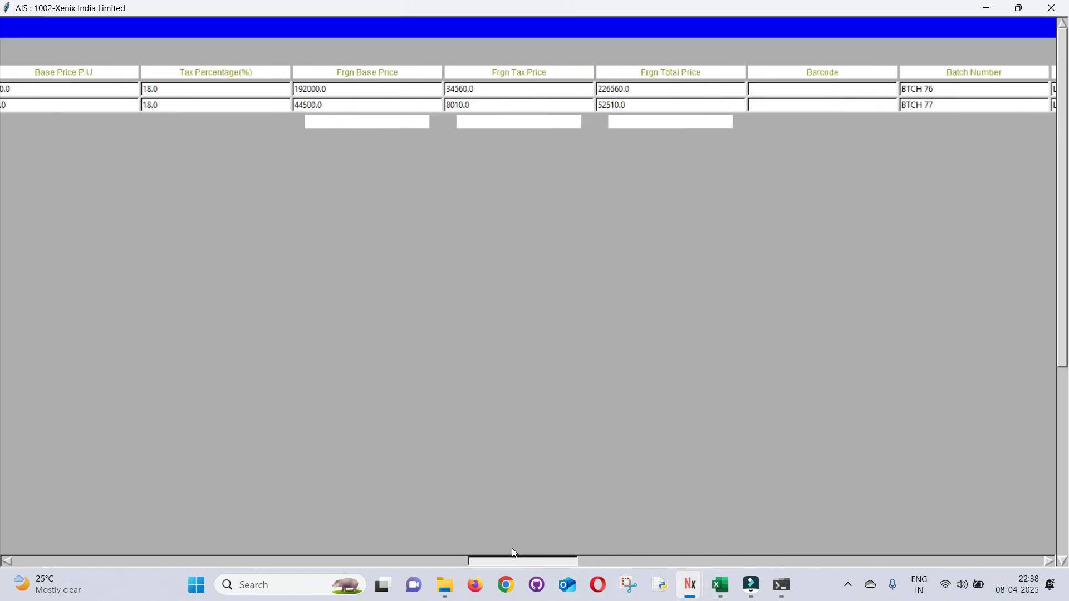
left_click(361, 89)
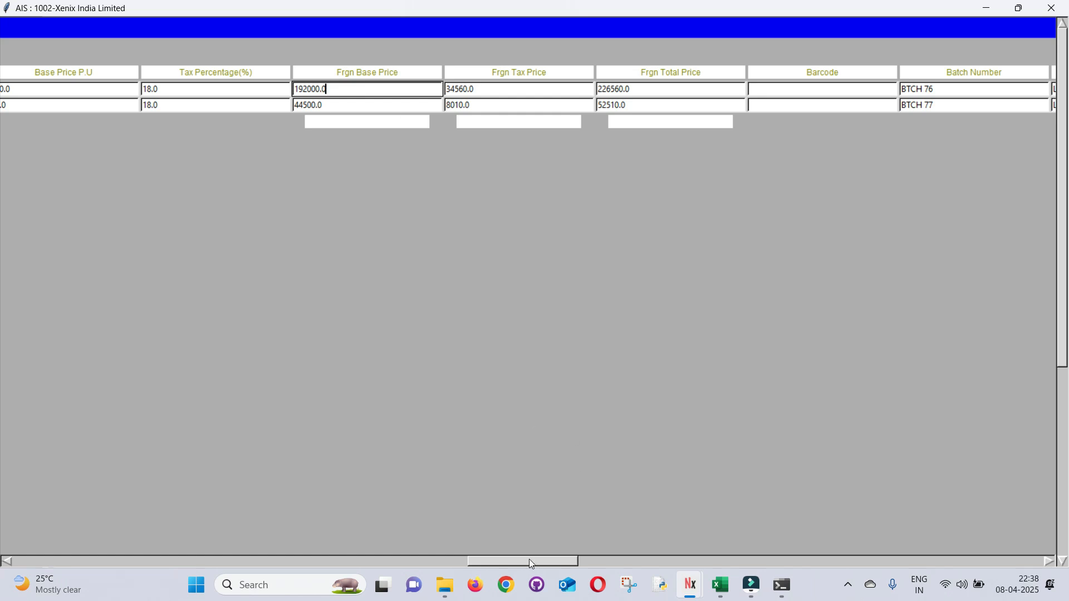
left_click_drag(528, 560, 766, 565)
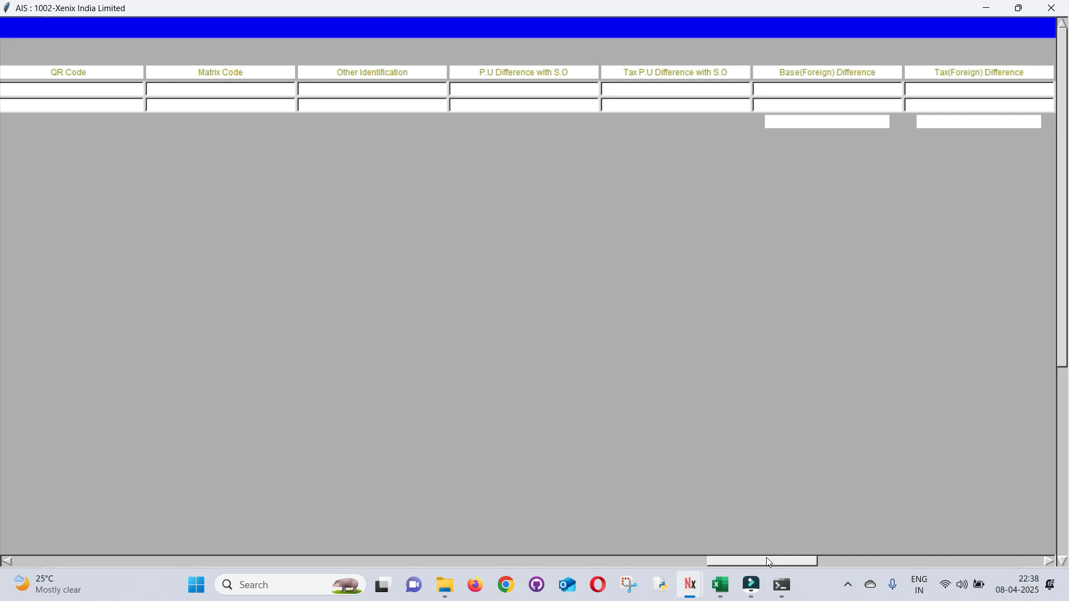
left_click_drag(766, 561, 795, 563)
Compute the Base, Tax and Total foreign differences for both rows, then scroll the grid back left
left_click(453, 88)
left_click(458, 104)
left_click(644, 92)
left_click(640, 105)
left_click(775, 91)
left_click(776, 107)
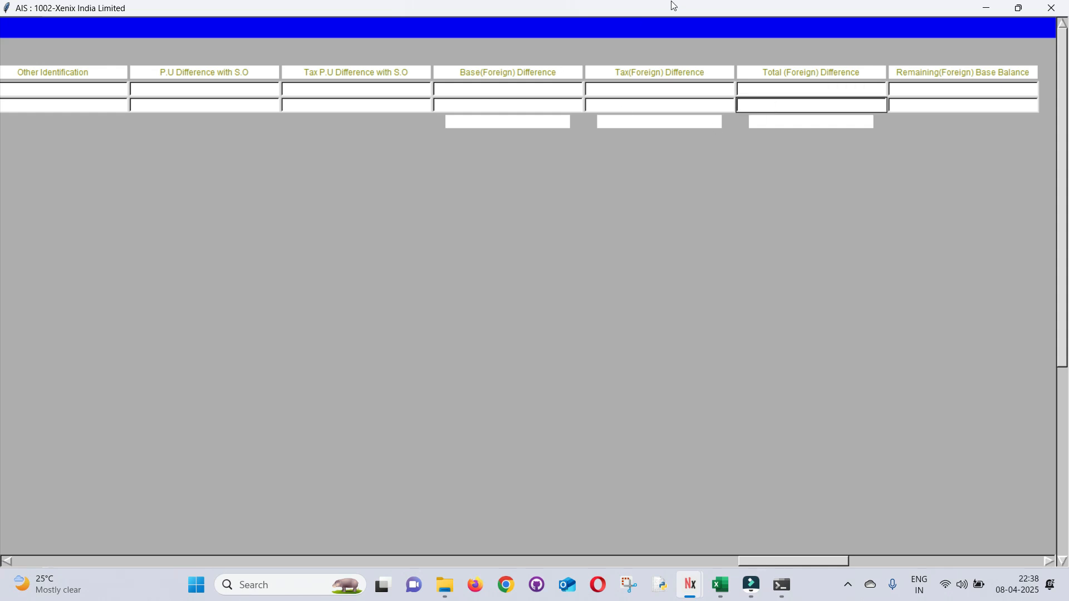
left_click_drag(766, 560, 337, 569)
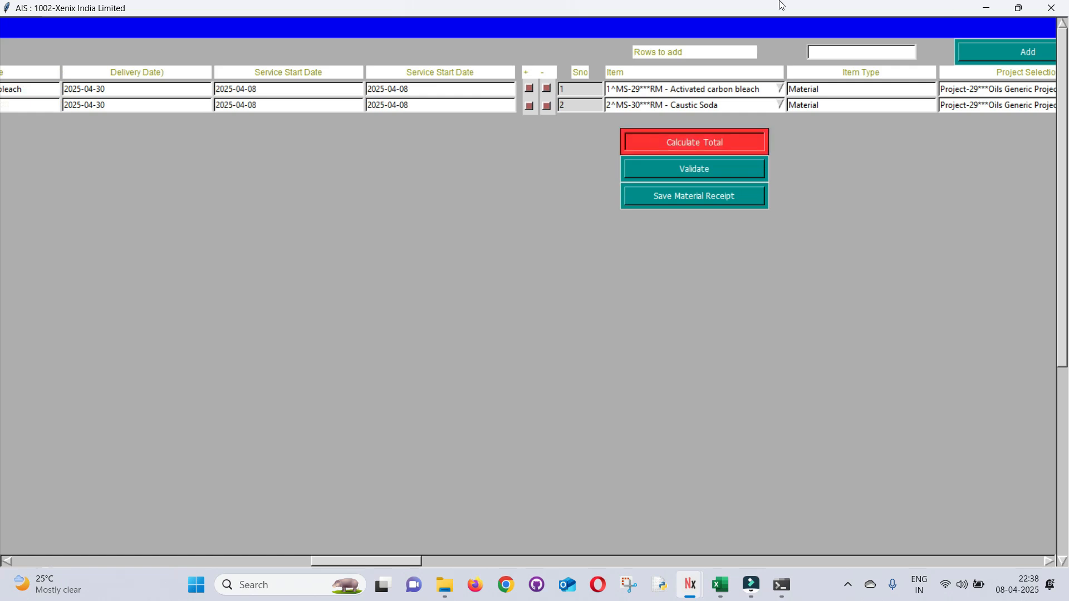
left_click_drag(355, 560, 783, 563)
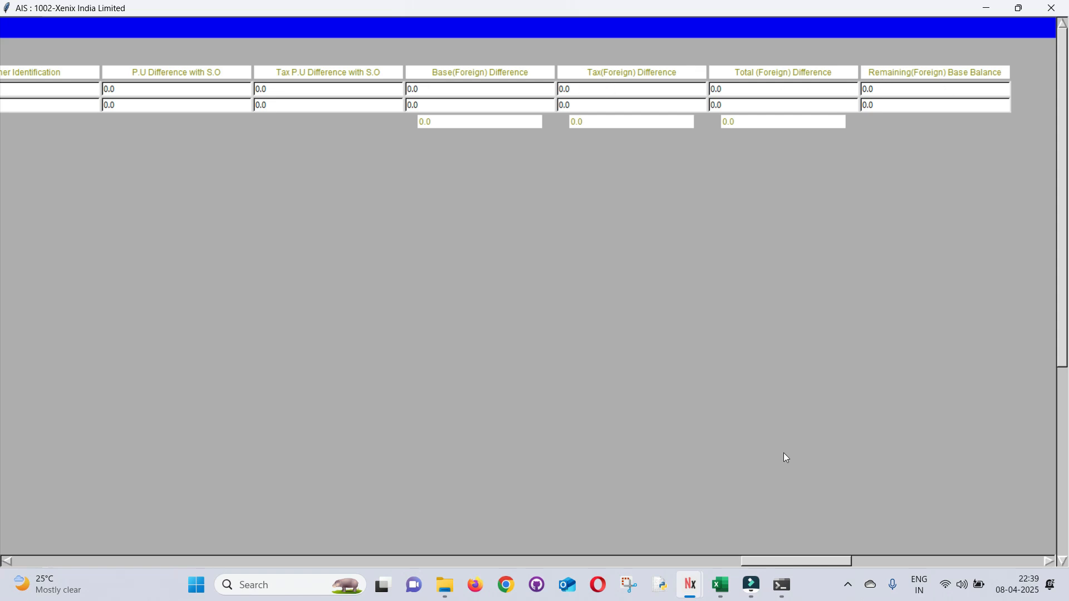
left_click_drag(797, 562, 22, 569)
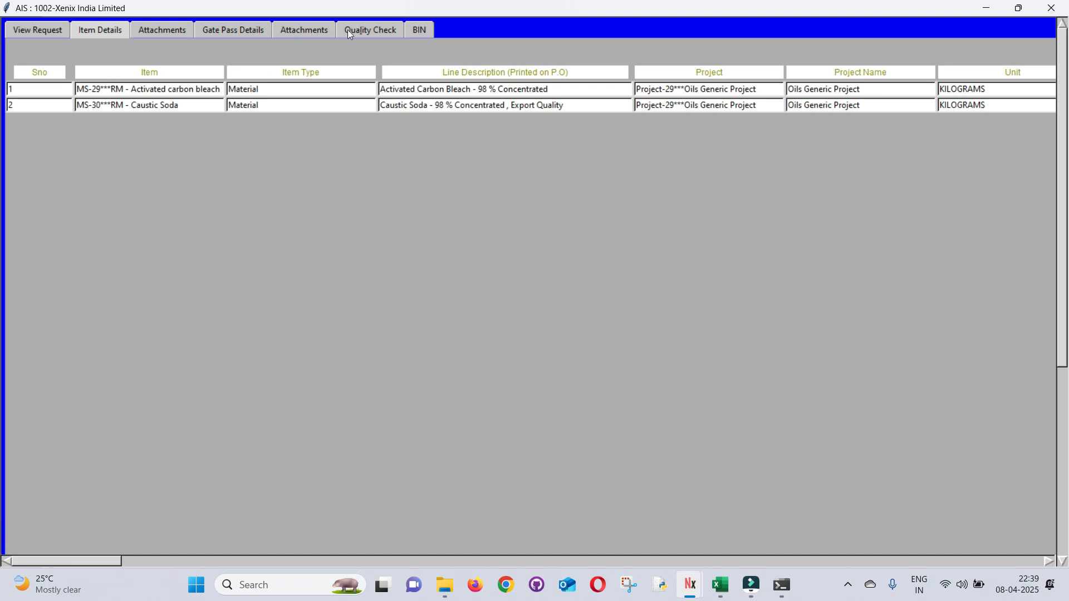
Attach Demo Invoice.pdf as upload file 1 and confirm it in the attachments list
left_click(236, 29)
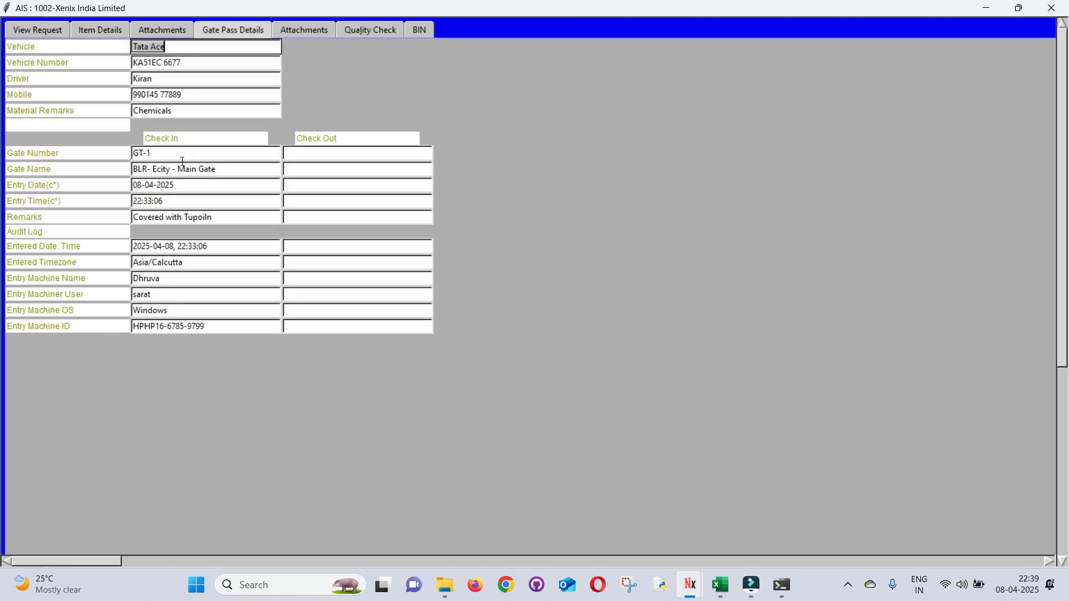
left_click(158, 34)
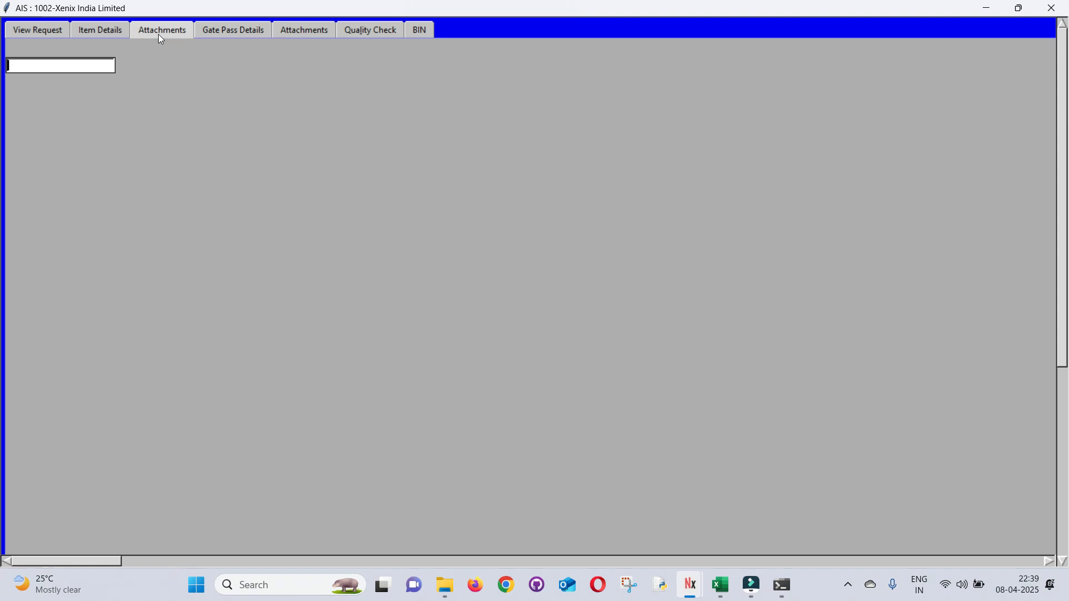
left_click(150, 64)
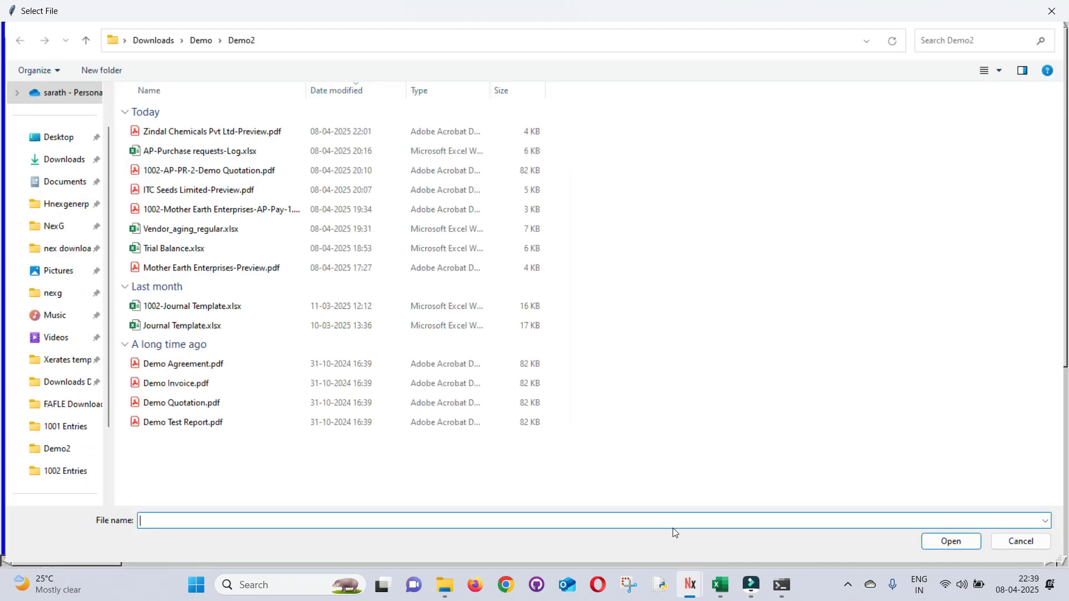
type("DEM")
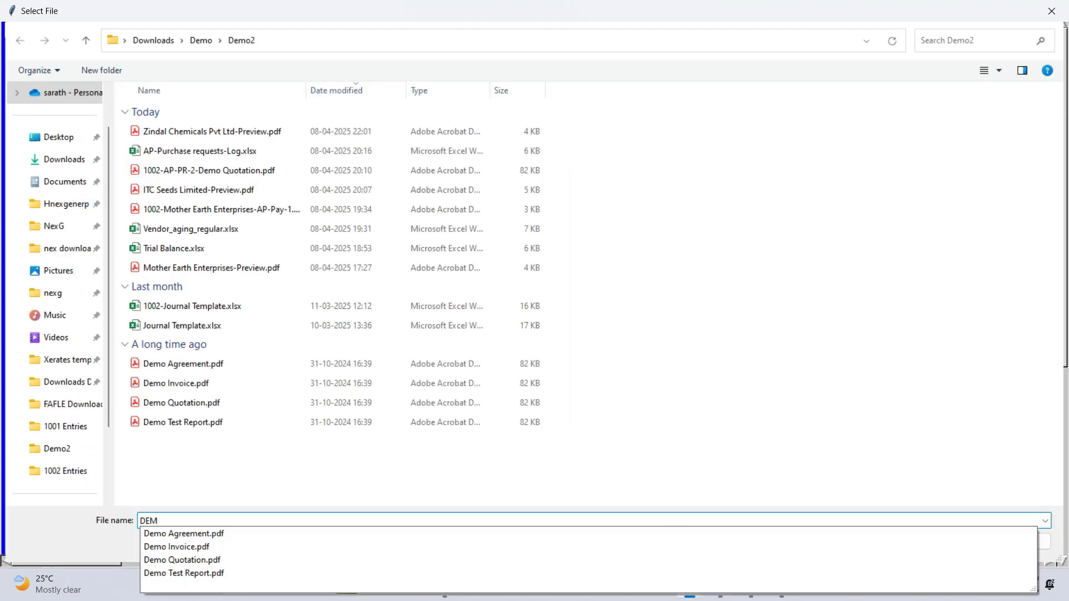
double_click(162, 387)
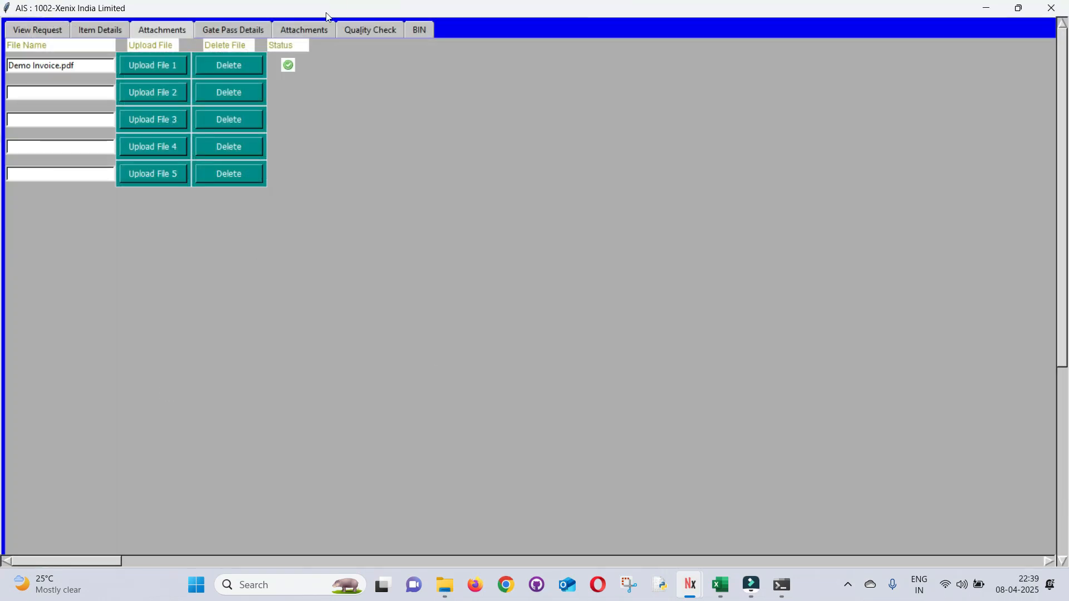
left_click(300, 30)
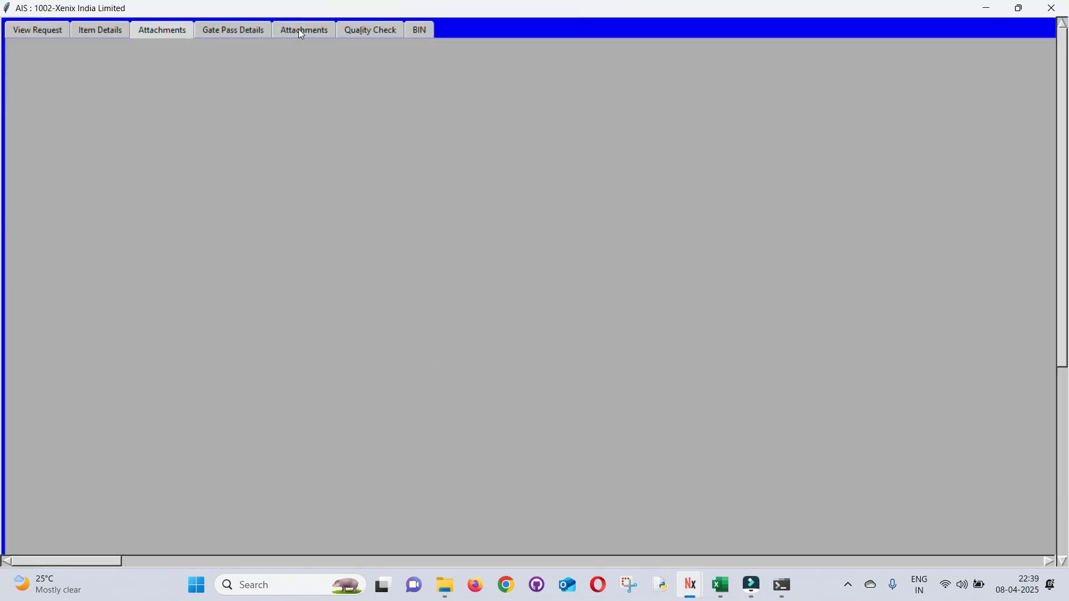
left_click(357, 31)
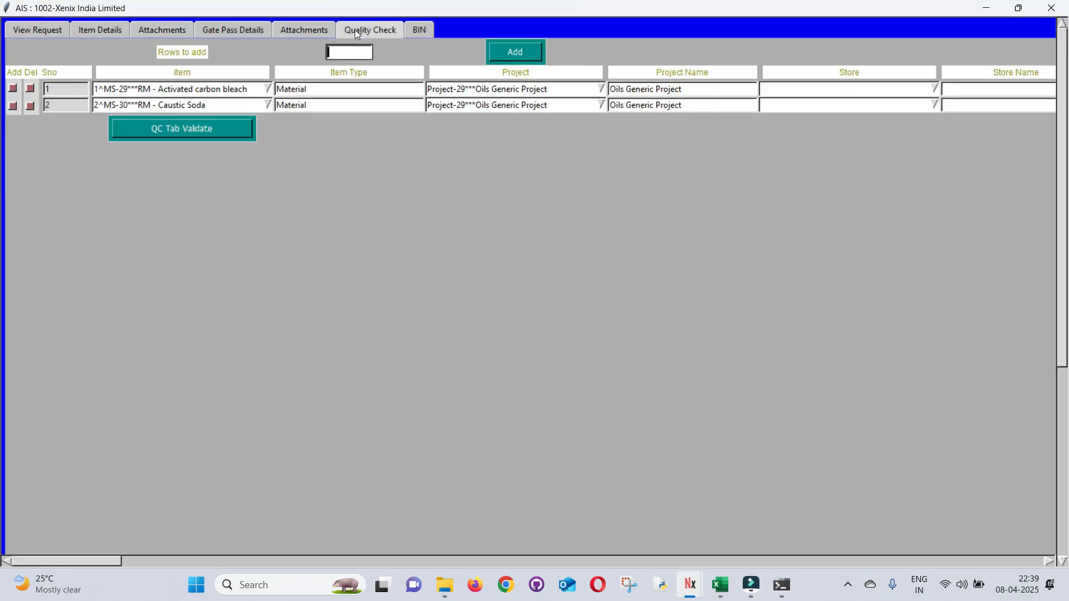
Set the store for both QC rows to BLR- Ecity - RM Store
left_click_drag(92, 566, 116, 564)
left_click(550, 83)
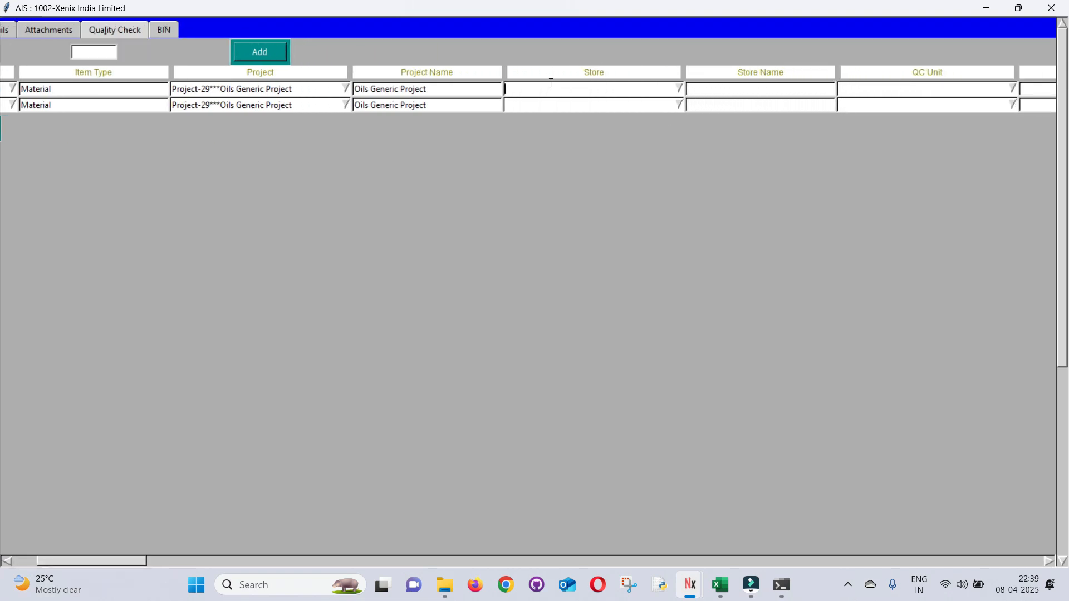
key("Down")
key("Return")
key("Tab")
key("Down")
key("Return")
key("Tab")
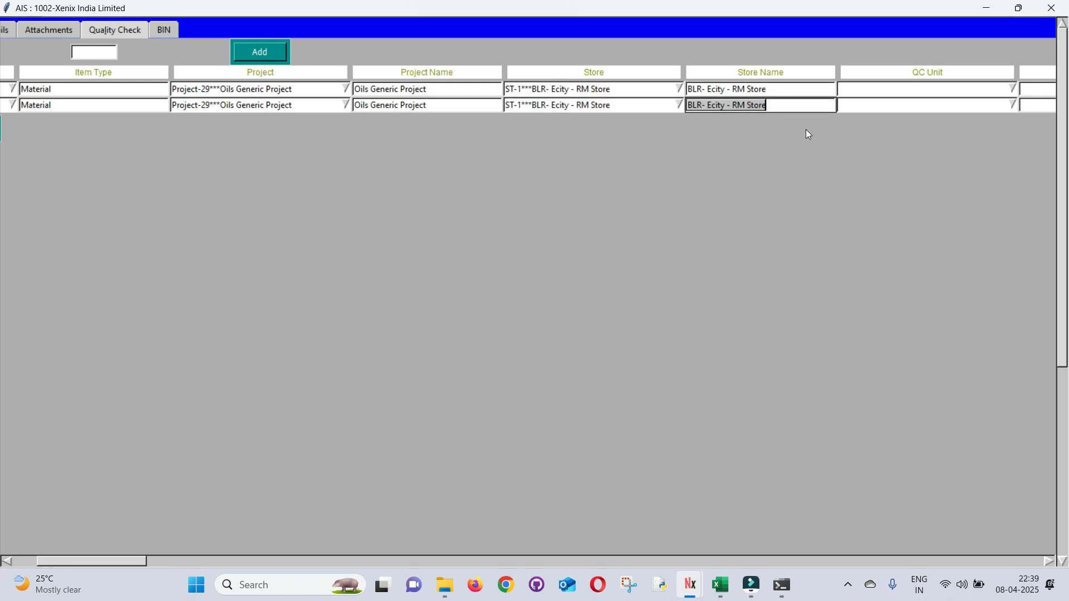
left_click_drag(80, 561, 54, 559)
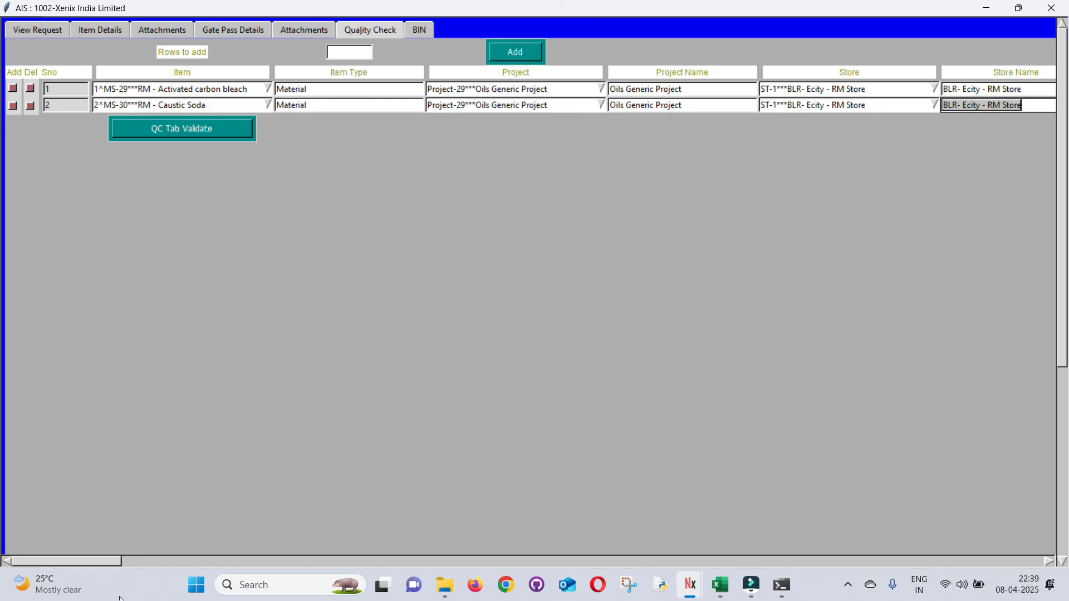
left_click_drag(92, 565, 143, 563)
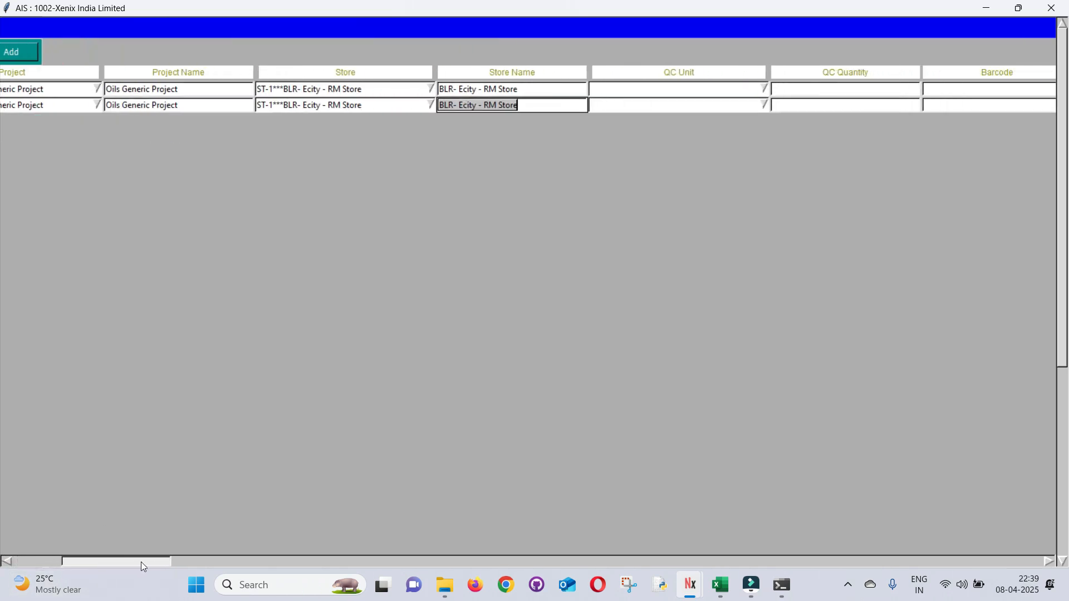
Set the QC unit to KILOGRAMS on both rows, with QC quantity 1
left_click(622, 88)
type("kilo")
key("Down")
key("Down")
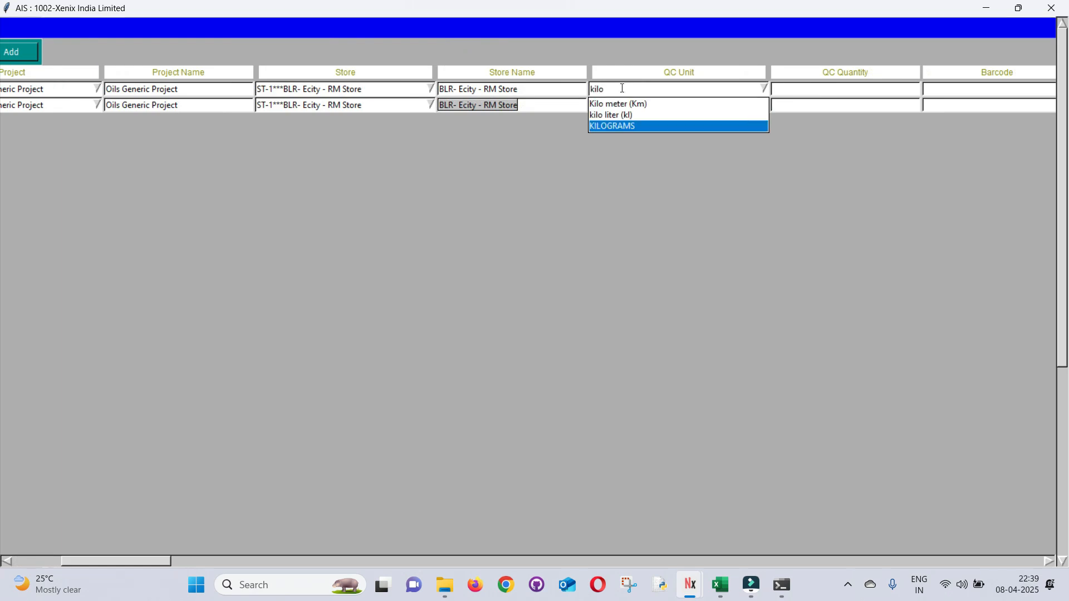
key("Return")
type("KILO")
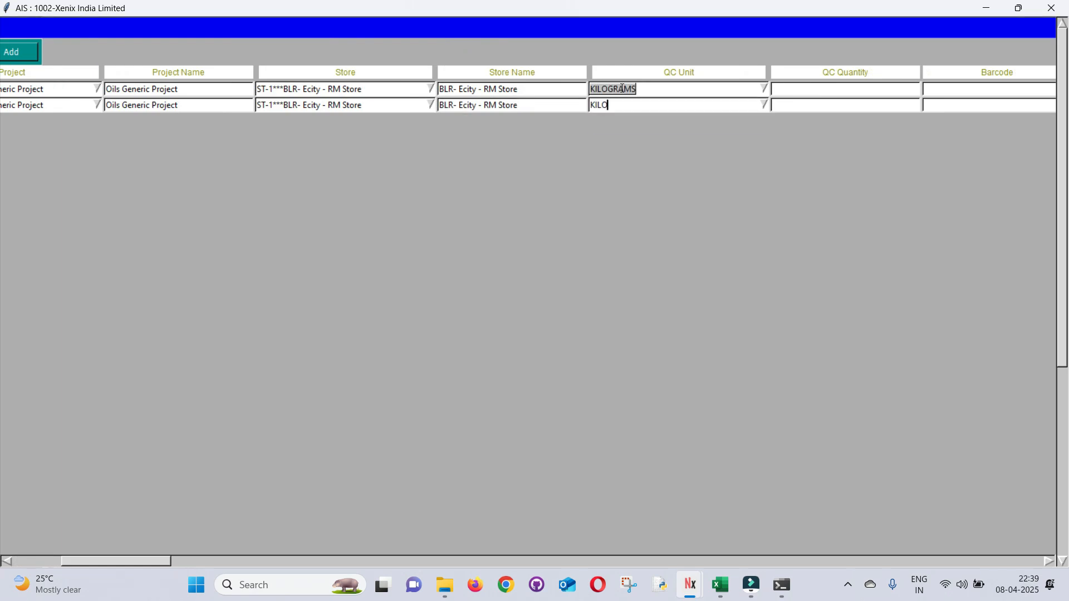
key("Down")
key("Down")
key("Return")
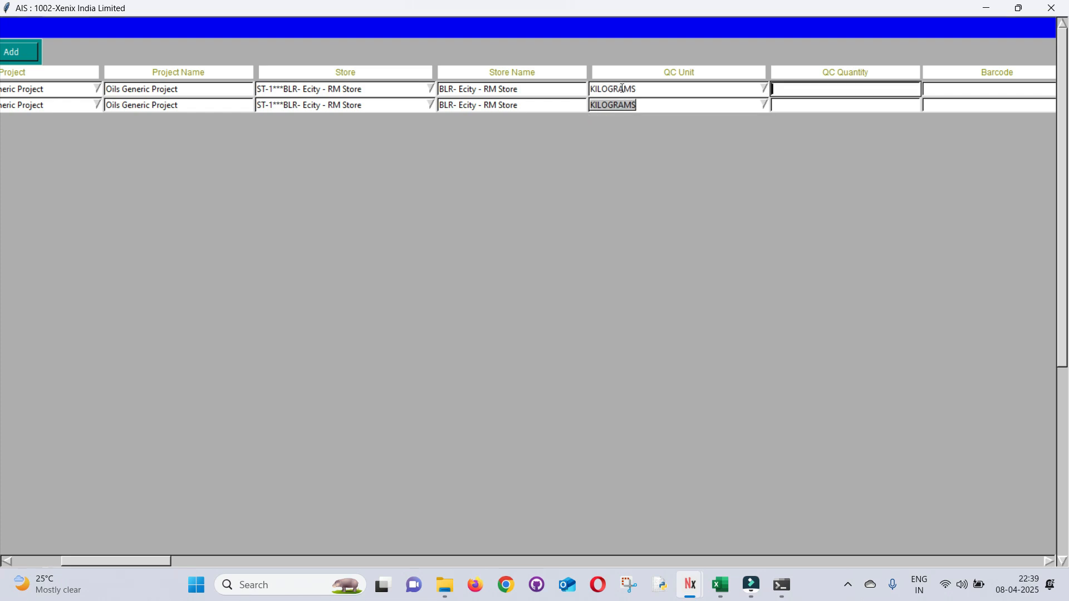
type("1")
key("Return")
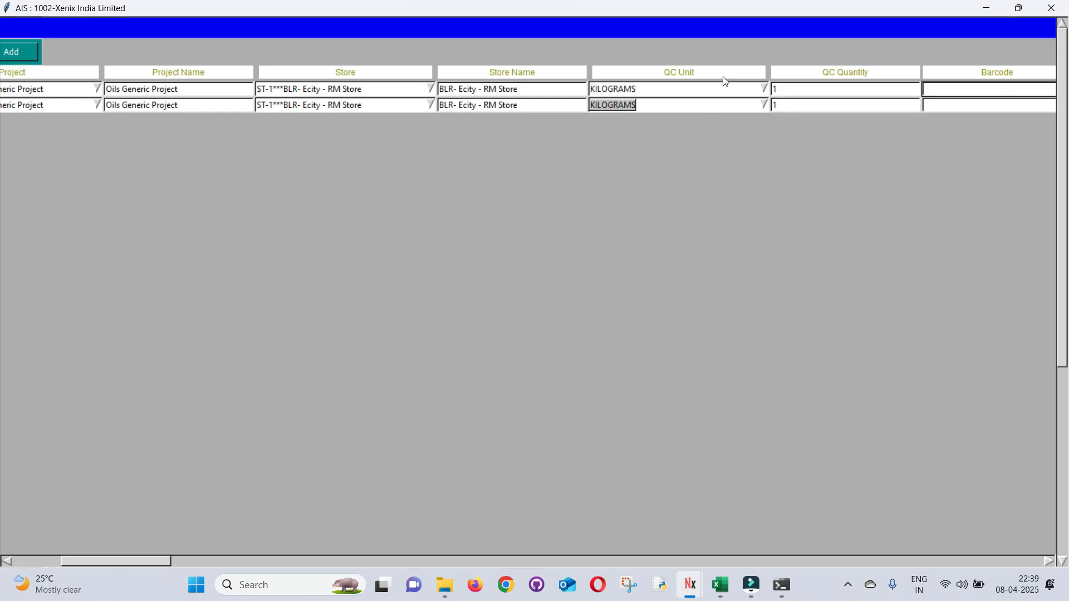
Enter QC results '98 % Concentrated' for row 1 and '99 % Concentrated' for row 2
left_click_drag(129, 563, 168, 562)
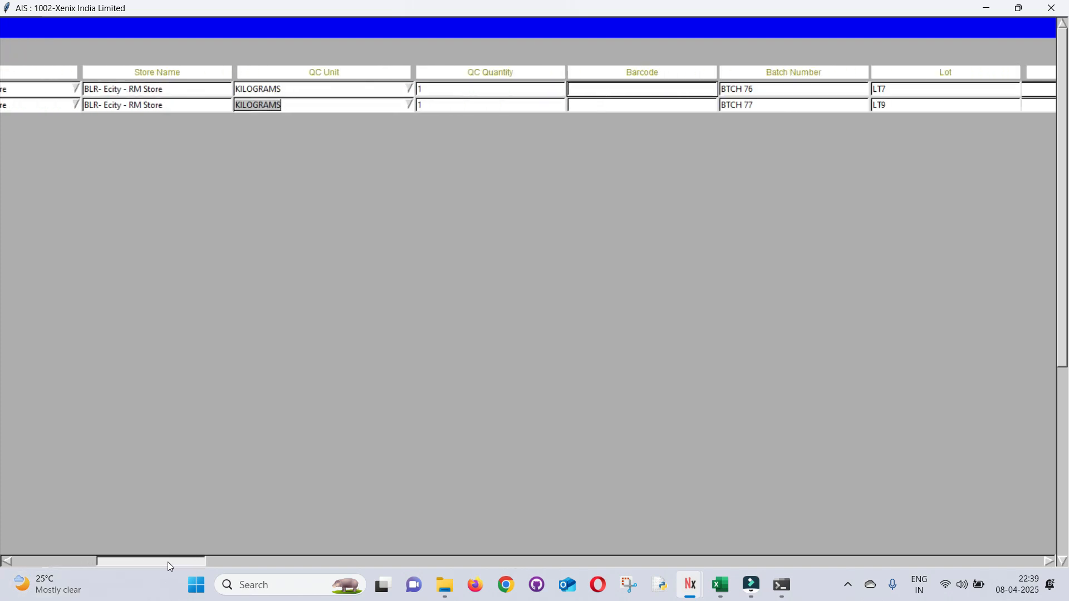
left_click_drag(162, 564, 276, 562)
left_click(365, 91)
type("98")
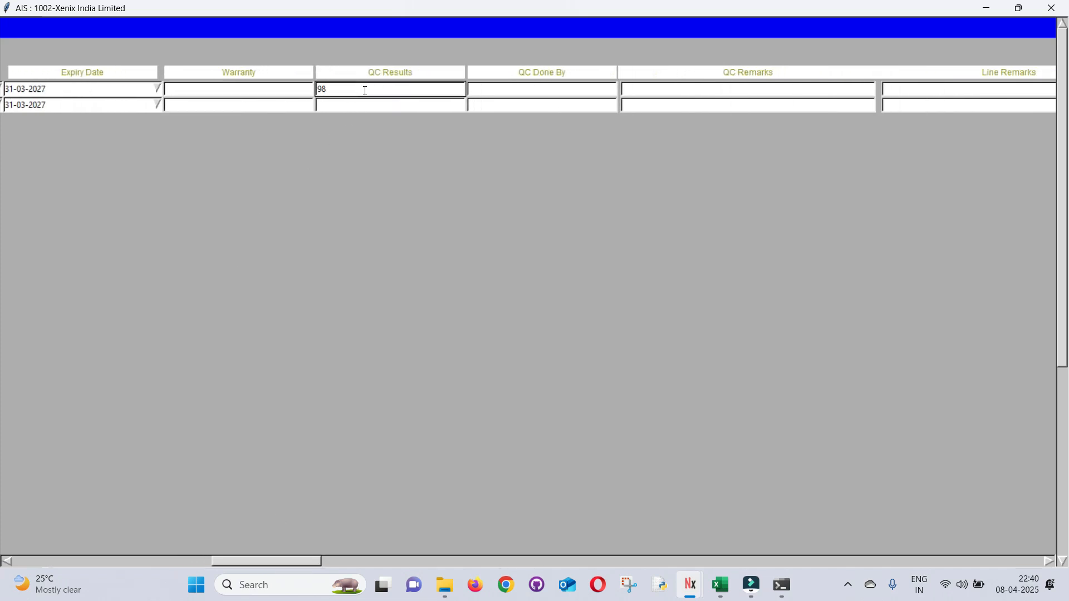
type(" % Concentrated")
key("Return")
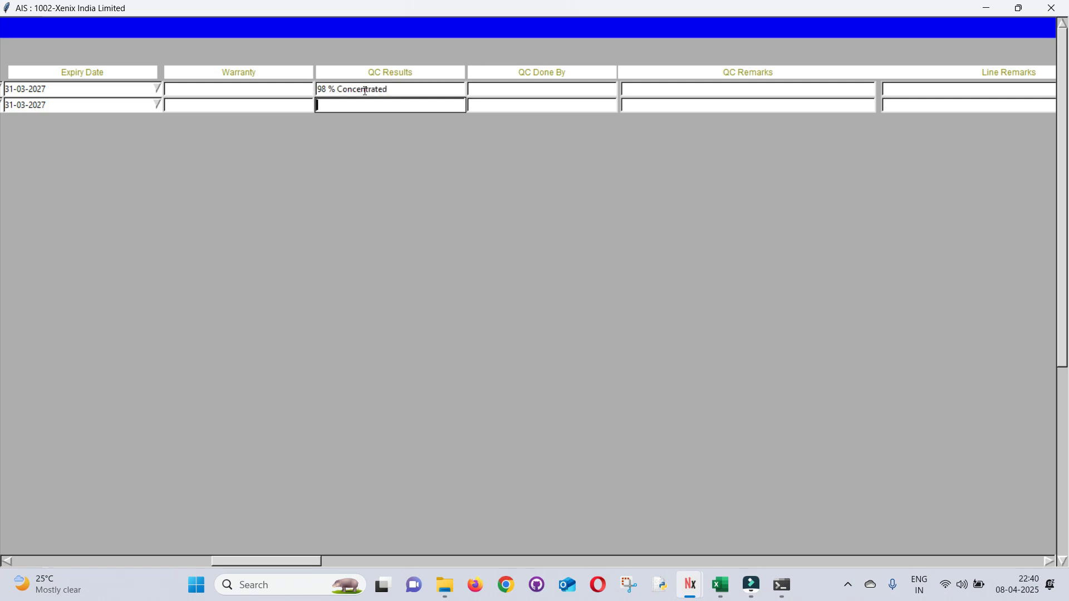
type("99 % Concentrated")
key("Return")
Fill in the inspector's name under QC Done By and remarks 'Good' for both rows
type("R")
key("BackSpace")
type("Kiran")
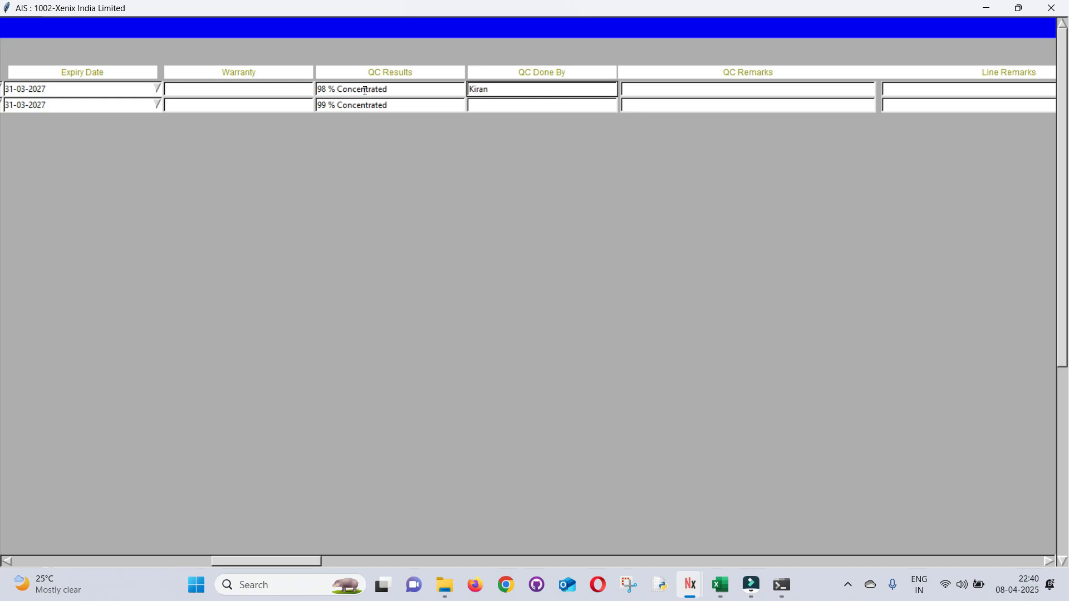
key("Return")
type("Kiran")
key("Return")
type("Good")
key("Return")
type("G")
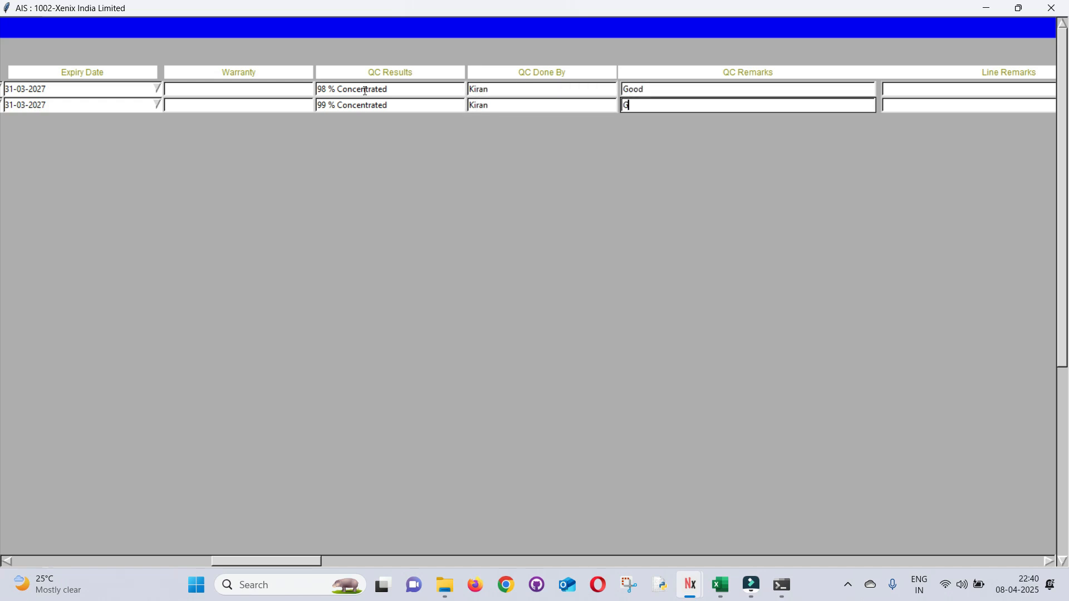
type("ood")
Validate the Quality Check entries and dismiss the no-errors confirmation
left_click_drag(289, 560, 50, 557)
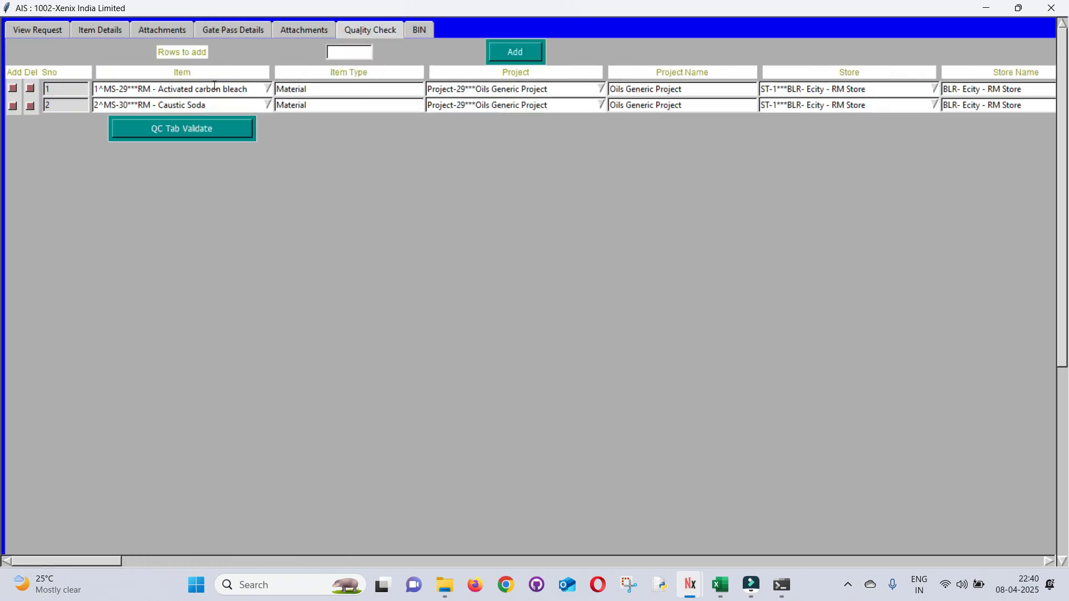
left_click(137, 130)
left_click(599, 337)
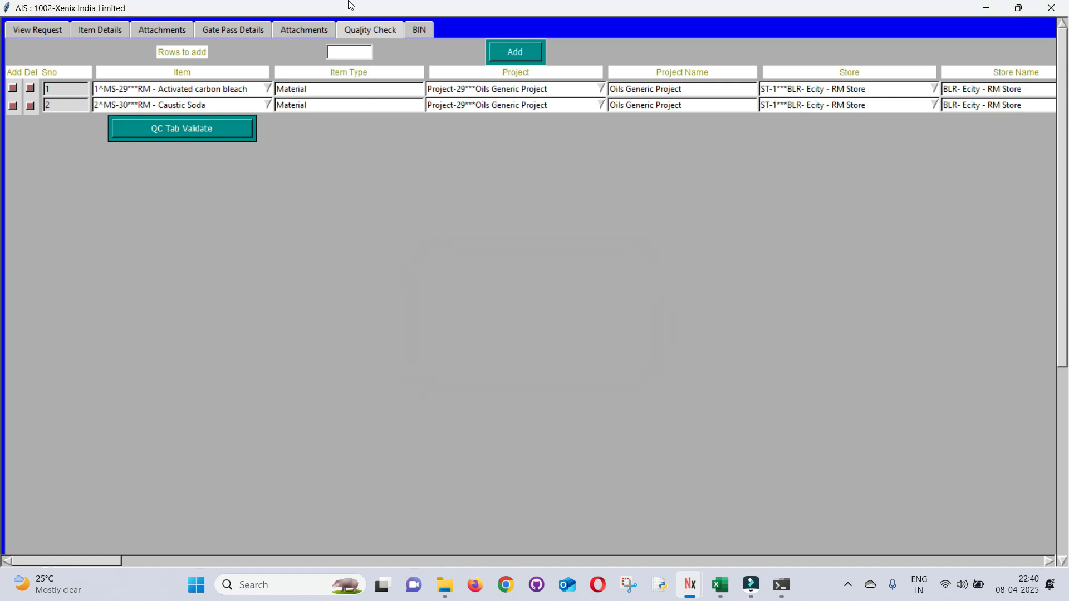
Assign bin BN-2 to the first line and BN-3 to the second, then validate without errors
left_click(424, 35)
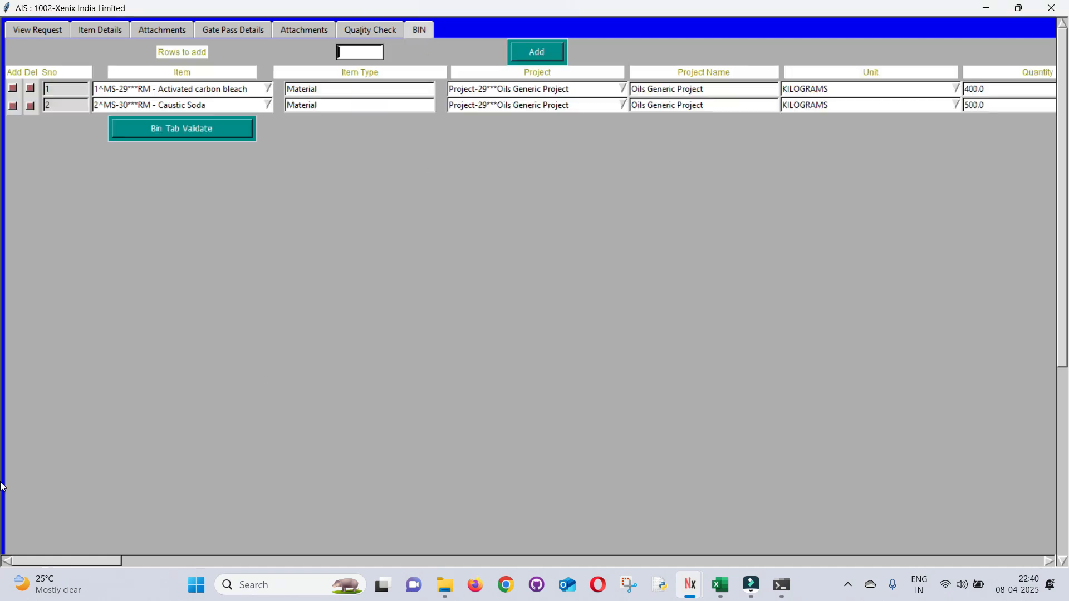
left_click_drag(65, 560, 222, 566)
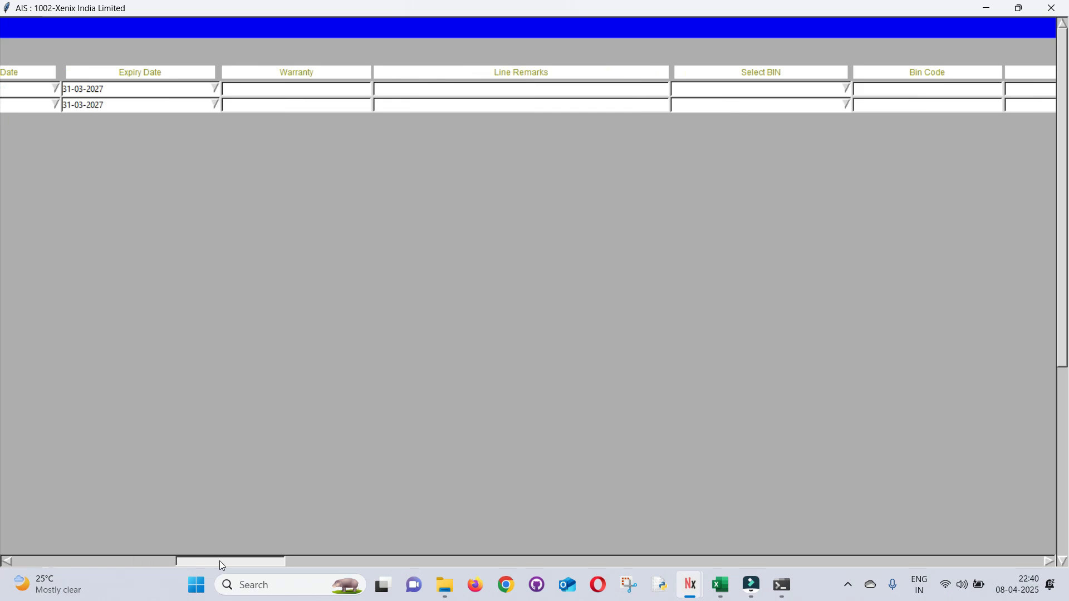
left_click(756, 90)
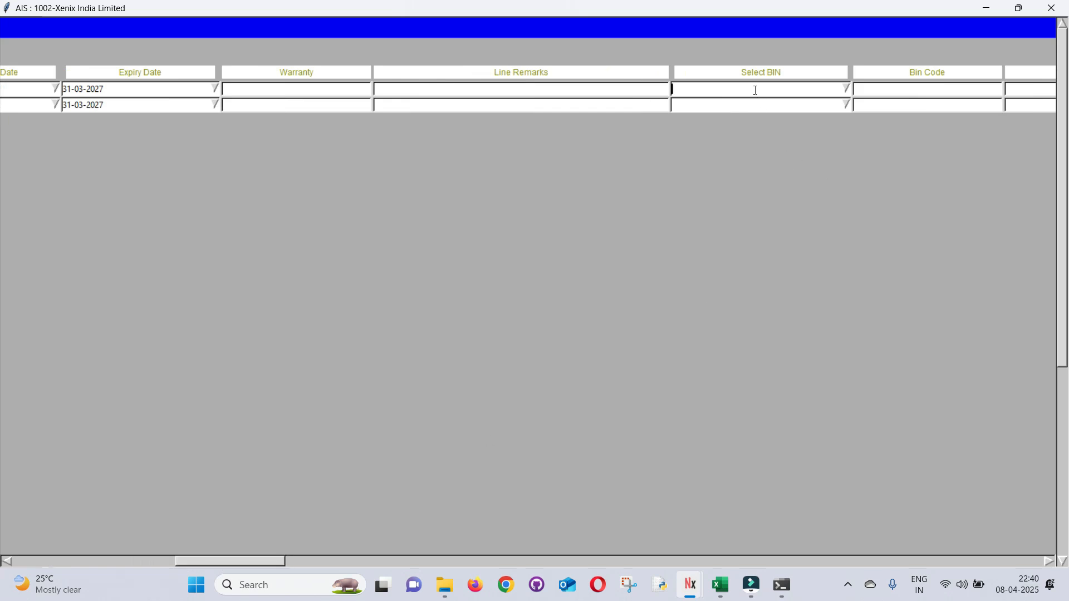
key("Down")
key("Return")
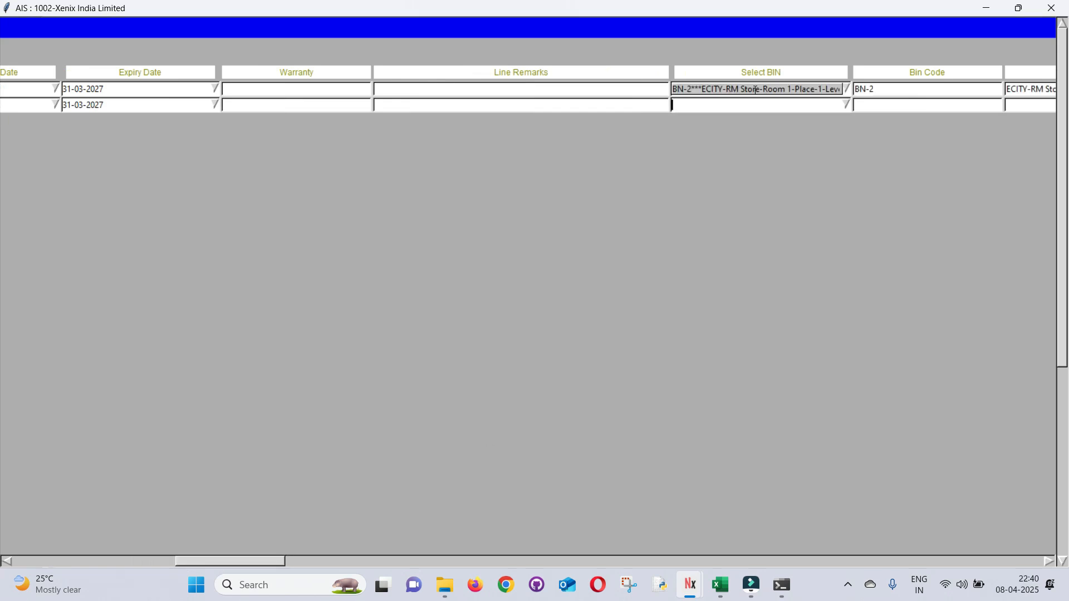
key("Tab")
key("Down")
key("Down")
key("Return")
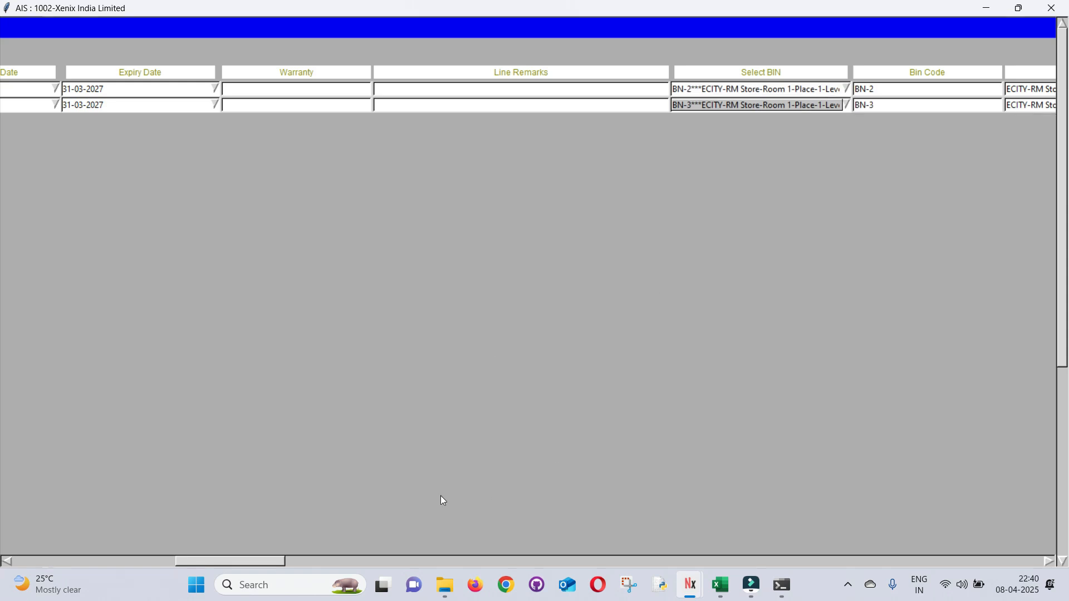
left_click_drag(208, 559, 2, 571)
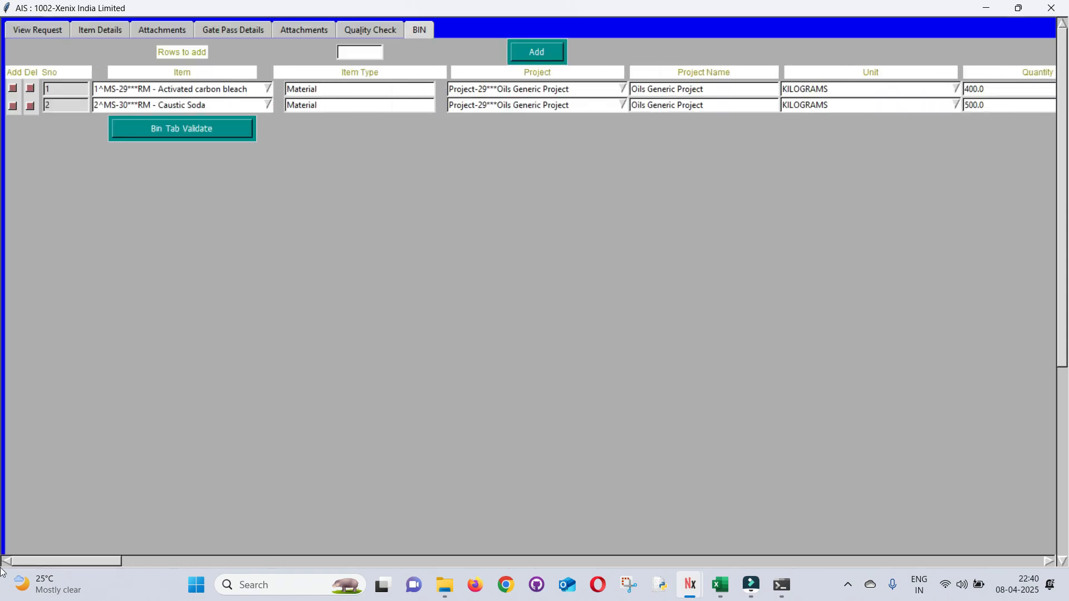
left_click(150, 141)
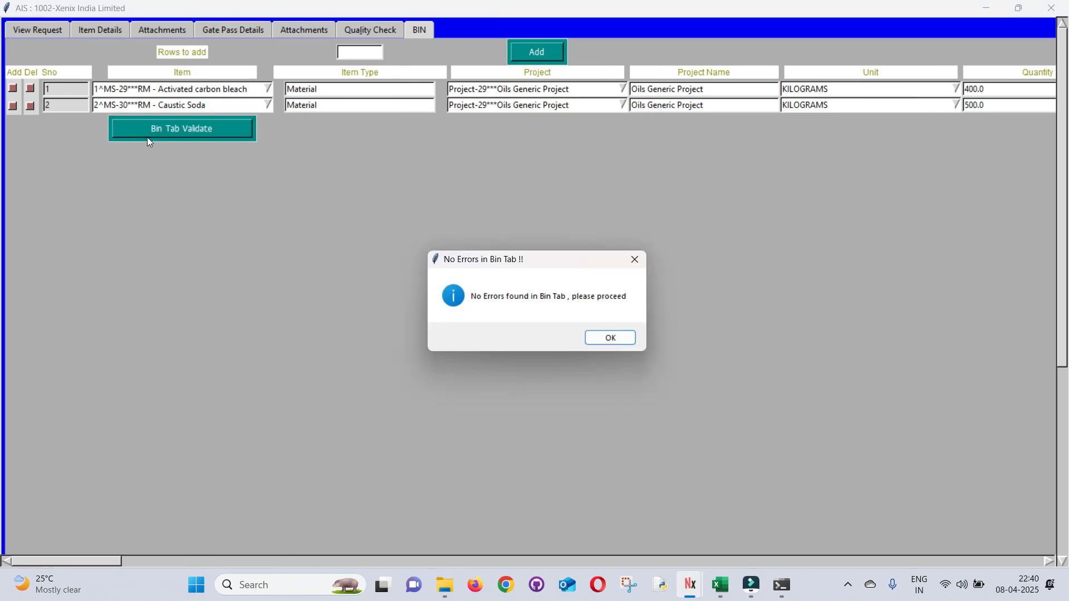
key("Return")
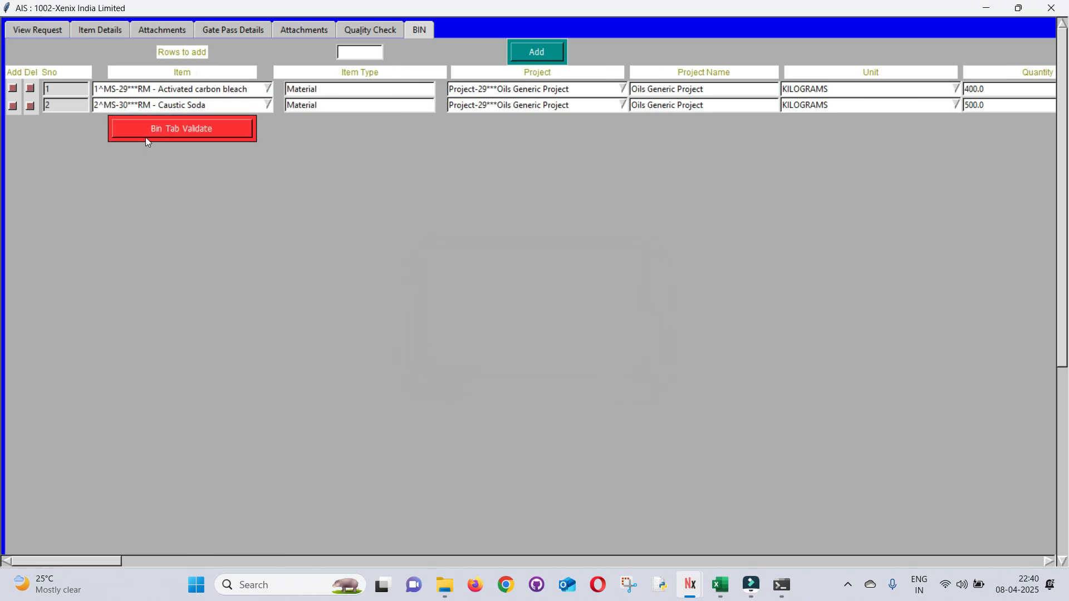
left_click_drag(74, 566, 242, 565)
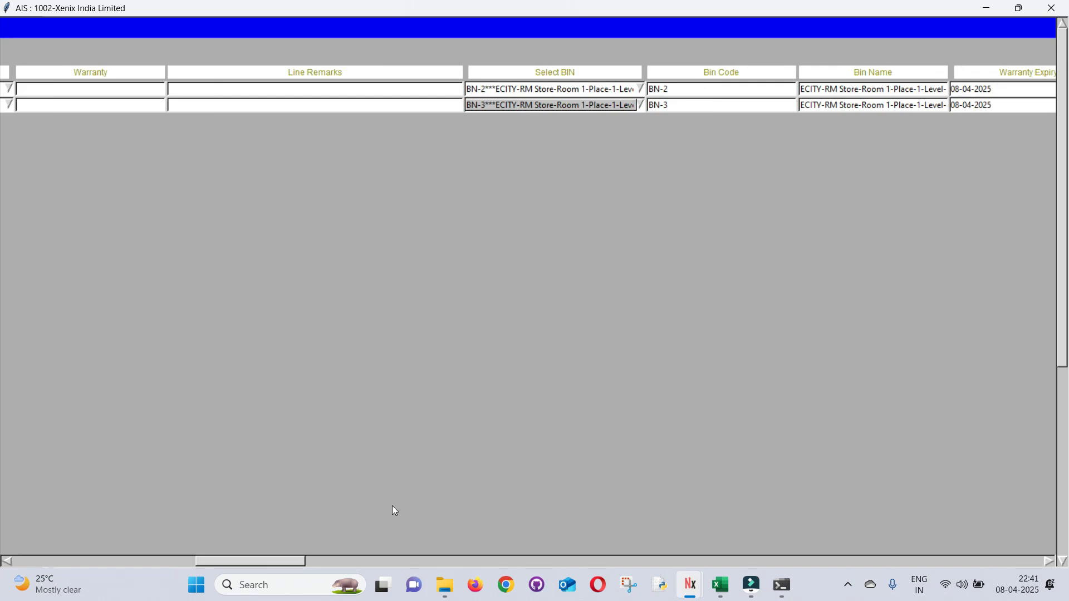
Upload Demo Test Report.pdf as upload file 2, alongside Demo Invoice.pdf
key("Num_Lock")
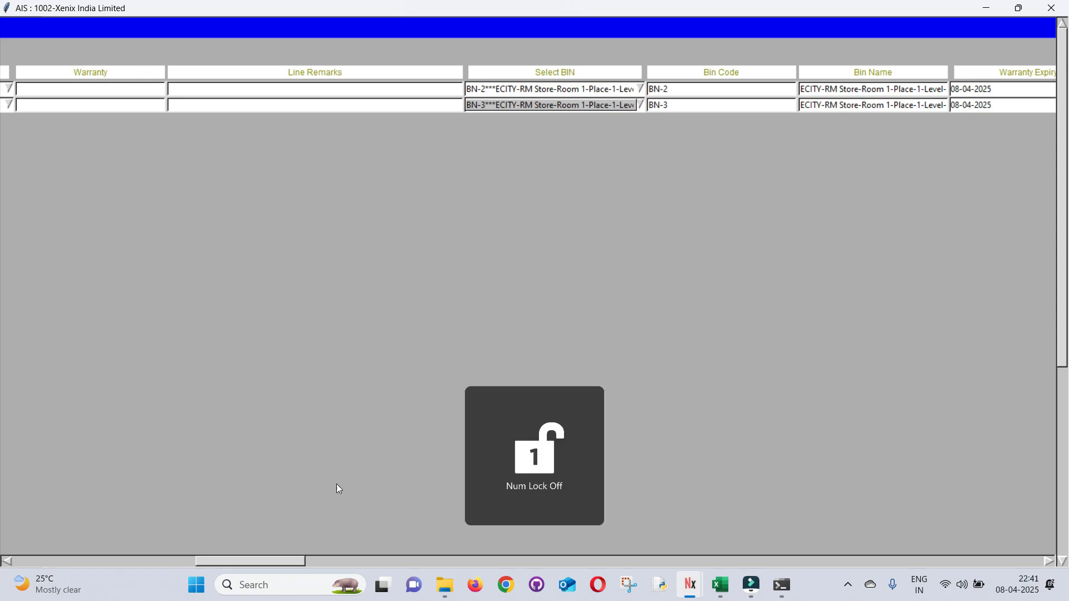
left_click_drag(247, 562, 2, 554)
left_click(89, 32)
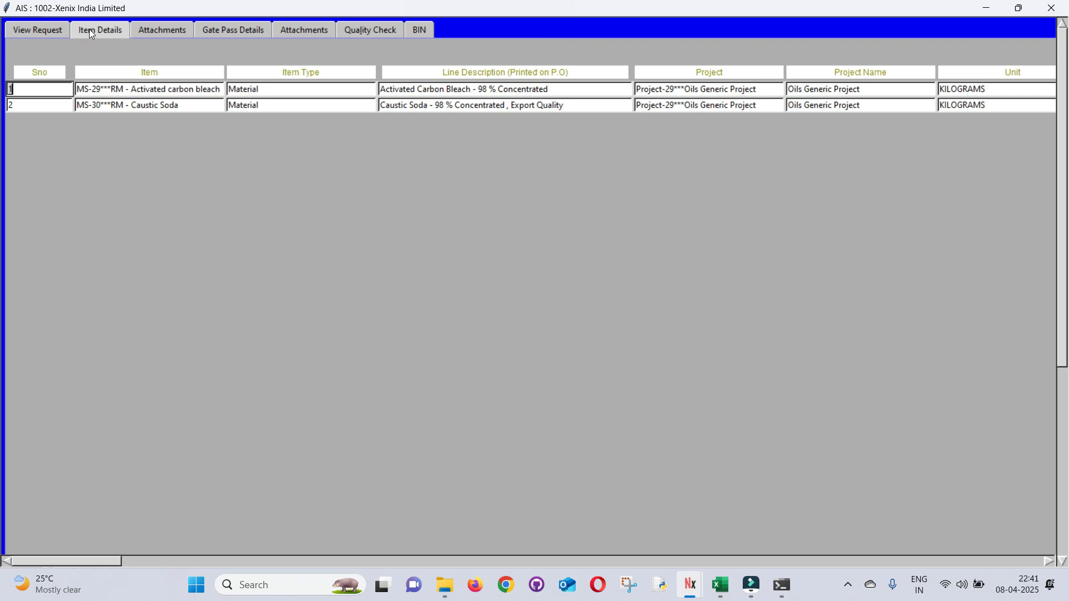
mouse_move(68, 564)
left_mouse_down()
mouse_move(81, 549)
mouse_move(70, 561)
left_mouse_up()
left_click(301, 32)
left_click(162, 30)
left_click(145, 92)
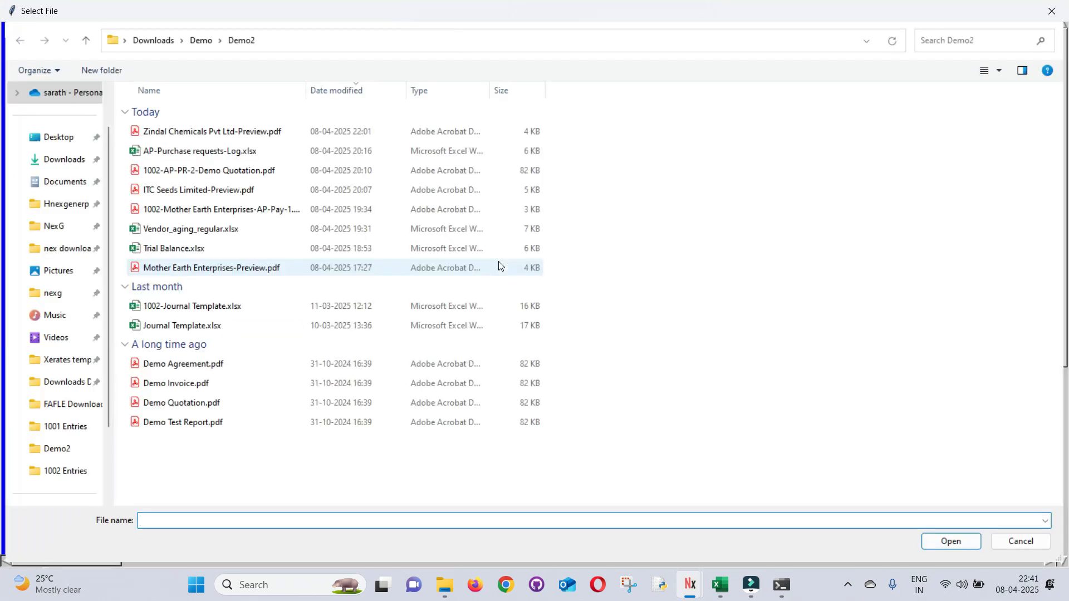
double_click(199, 424)
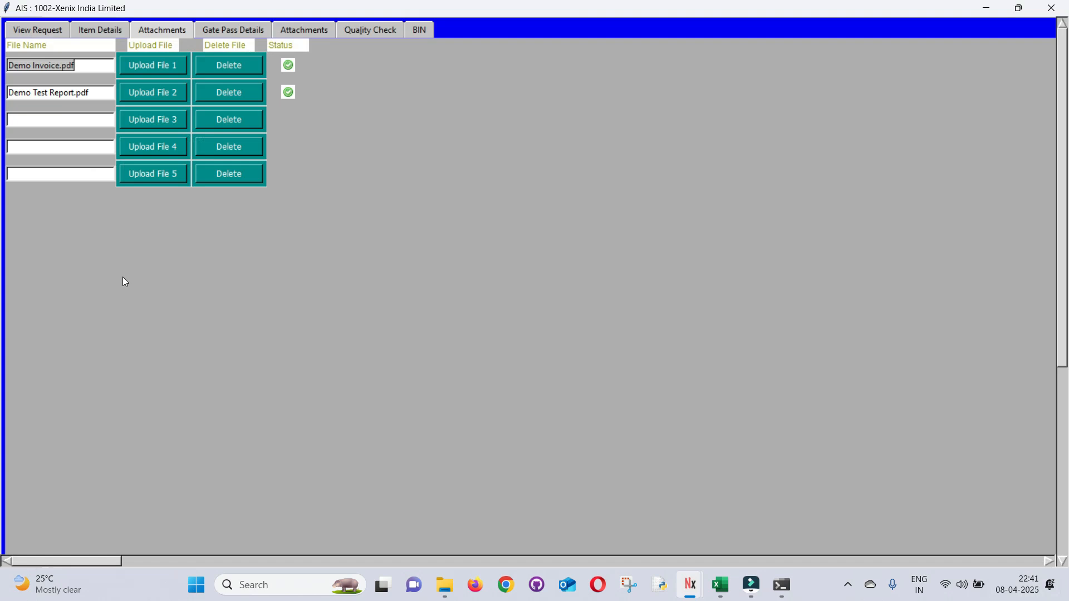
left_click(78, 25)
left_click_drag(93, 562, 407, 568)
Validate the whole material receipt and save it as AP-MR-1
left_click(657, 174)
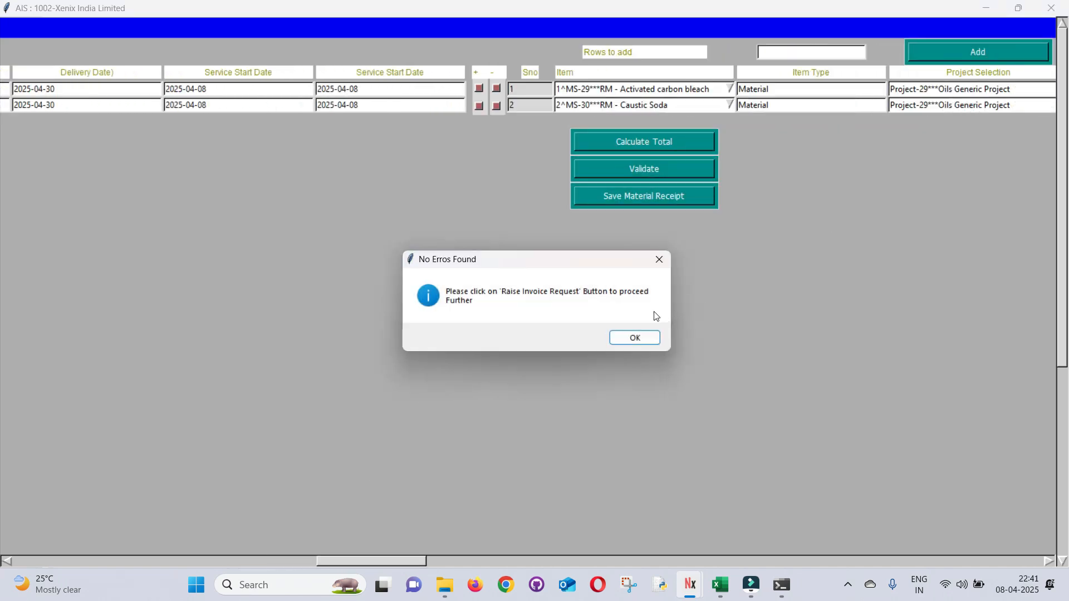
left_click(628, 339)
left_click(657, 202)
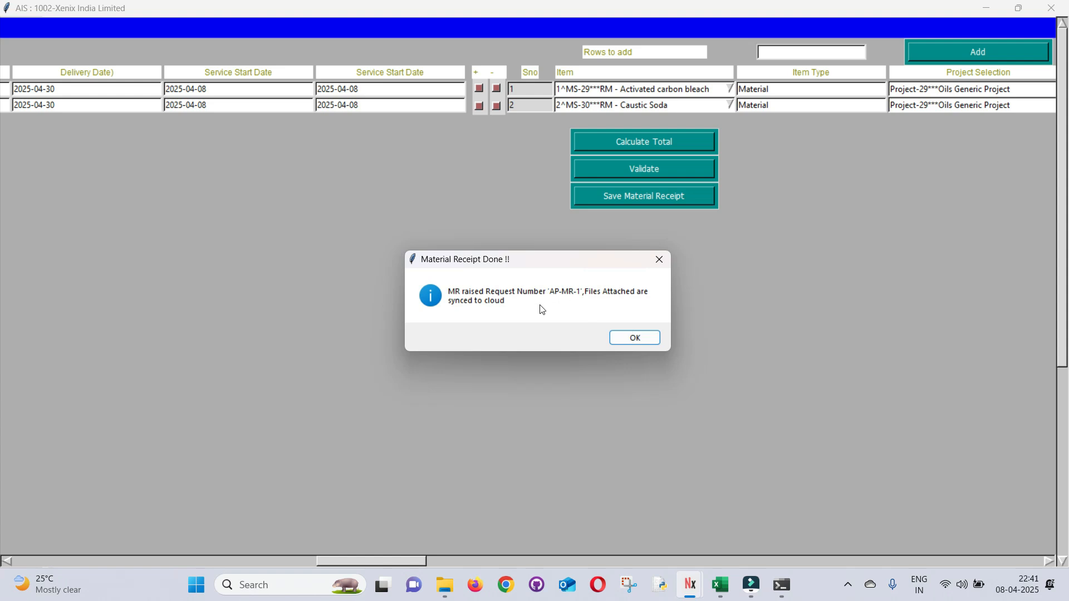
left_click(630, 337)
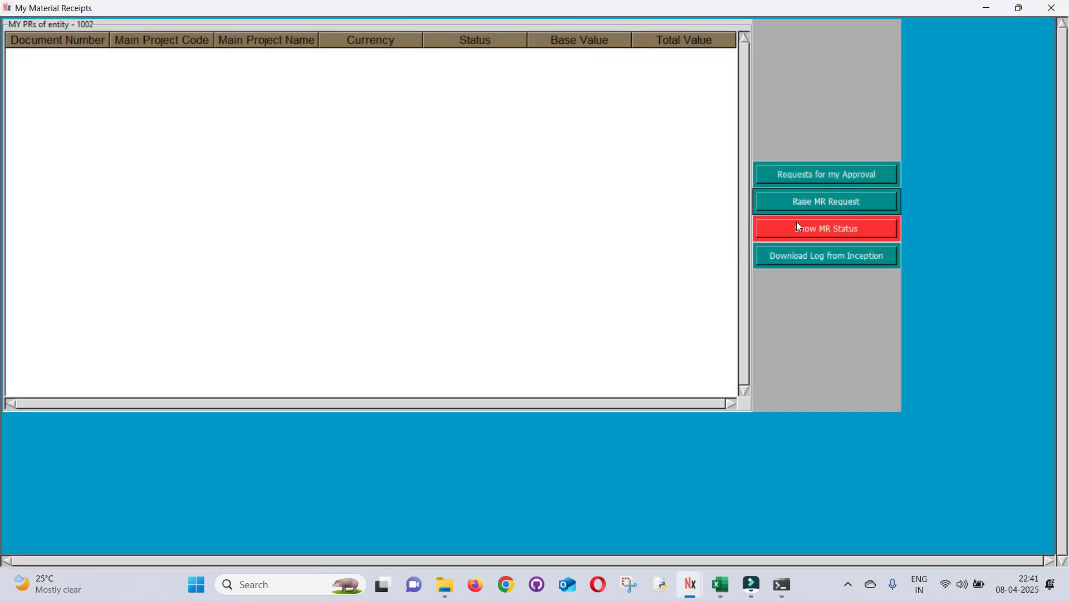
Find receipts raised on 08-04-2025, select AP-MR-1 and check its approval history
left_click(806, 233)
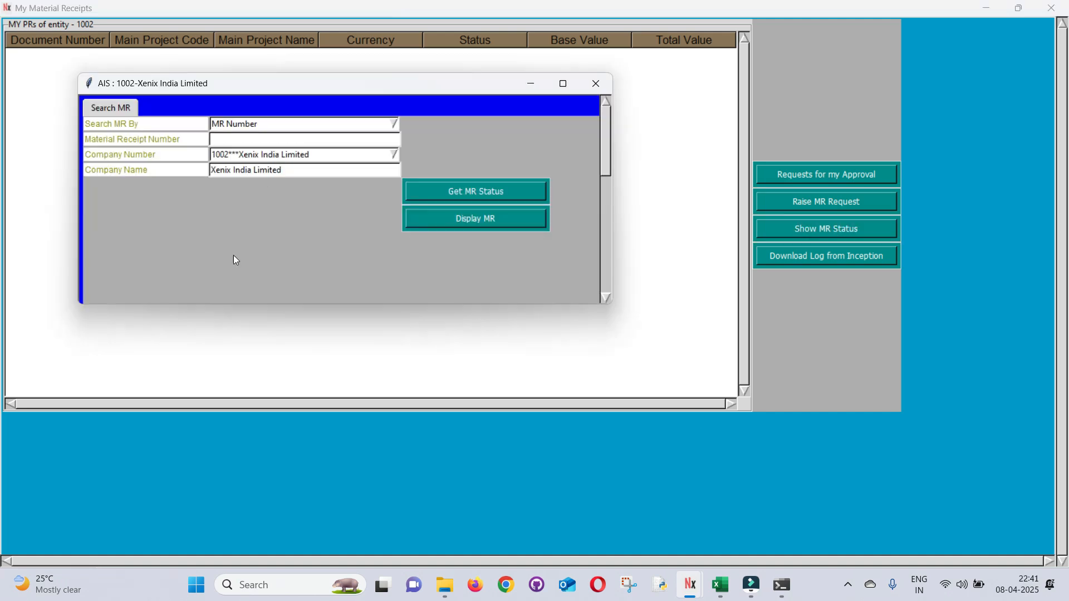
left_click(394, 124)
left_click(318, 160)
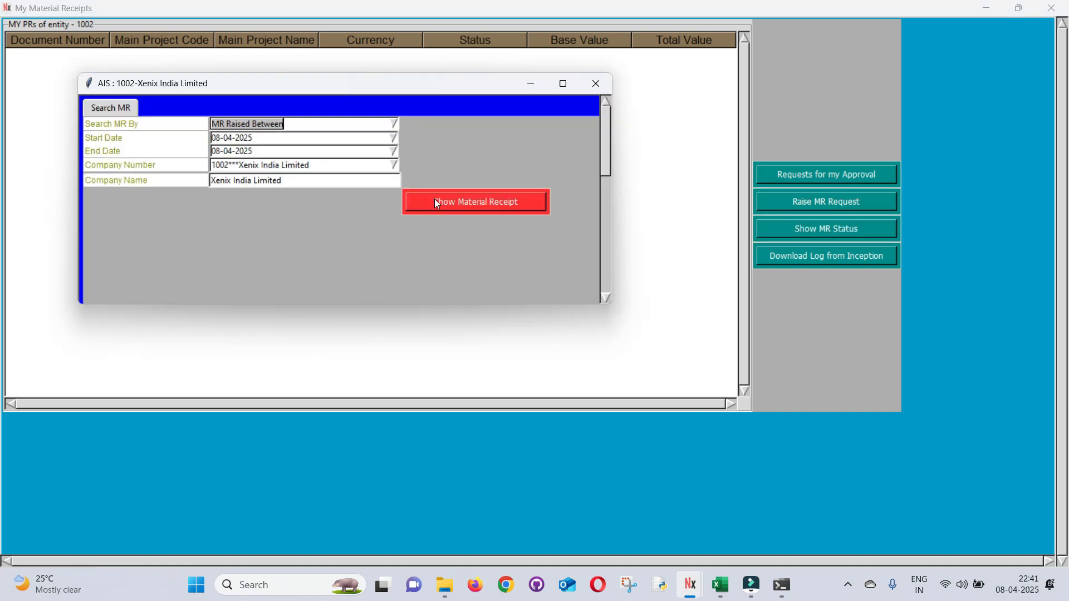
left_click(435, 201)
left_click(310, 65)
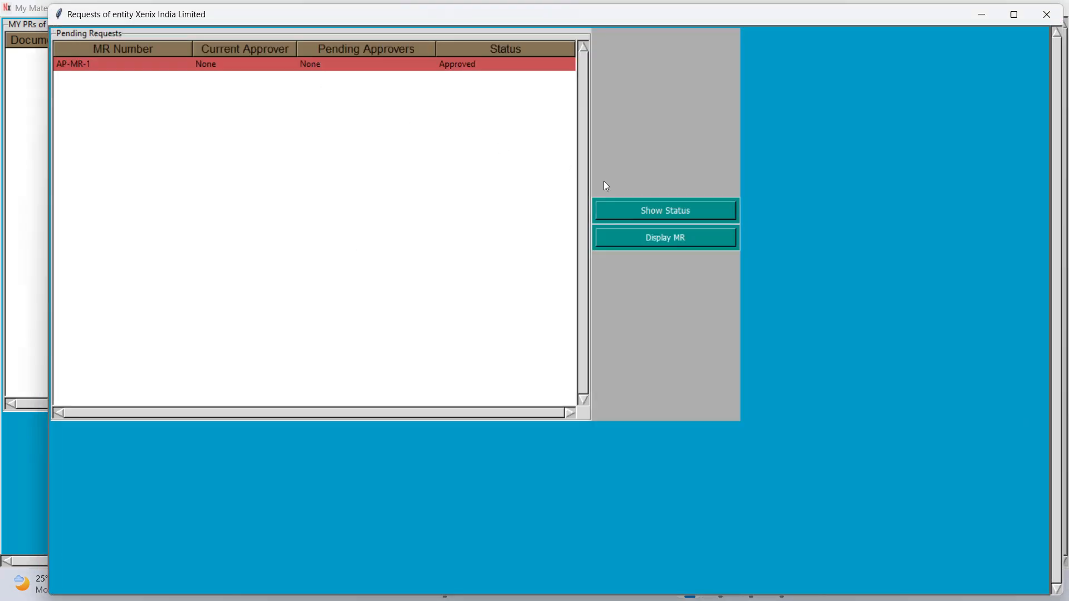
left_click(607, 209)
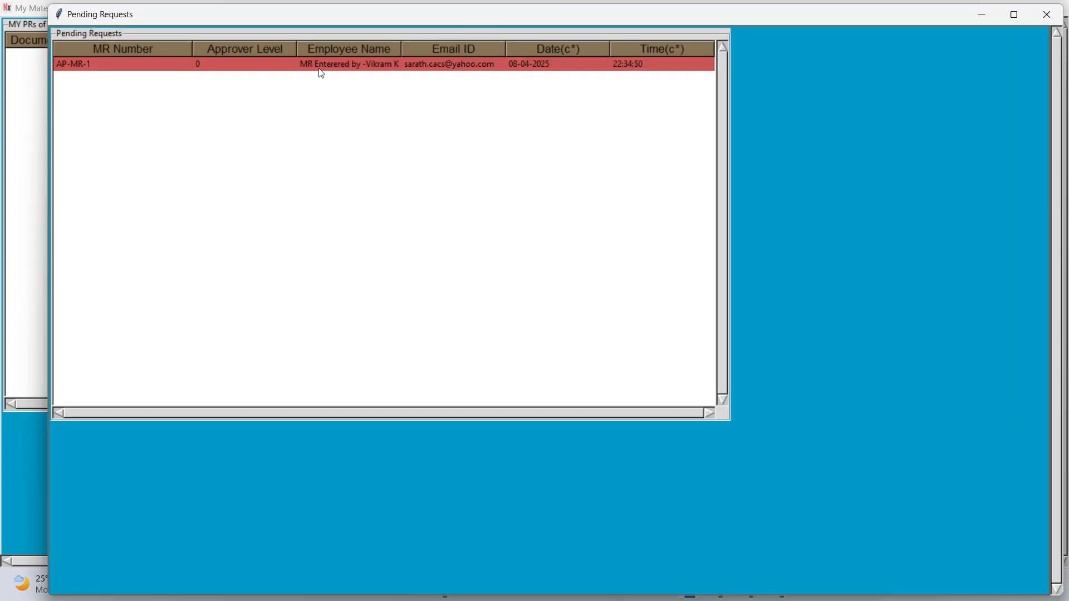
left_click(1047, 14)
left_click(1046, 22)
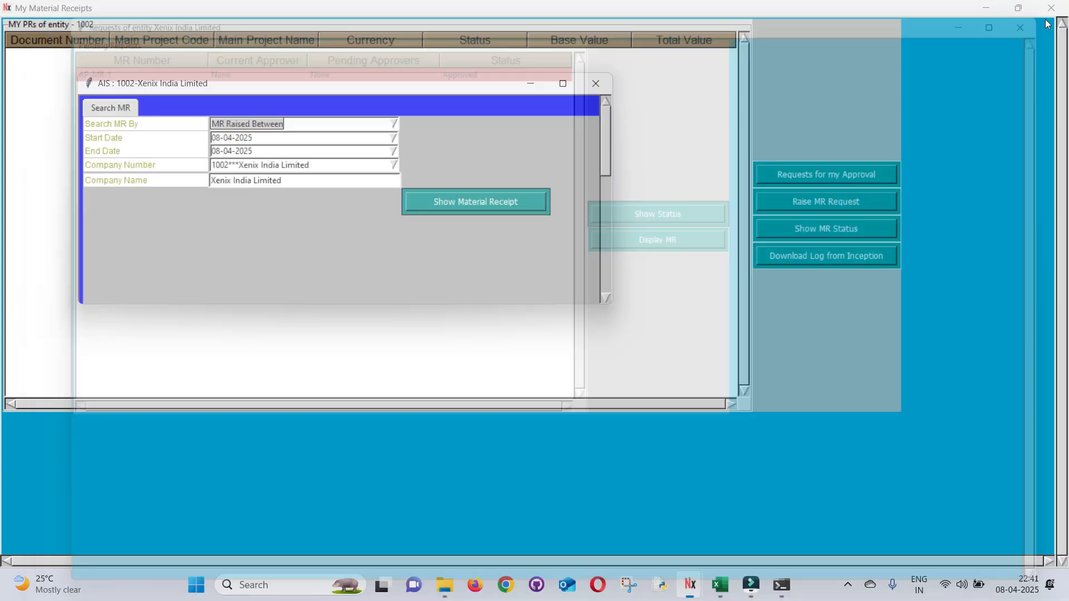
left_click(596, 84)
Search receipts by date raised again and open AP-MR-1's full details
left_click(793, 235)
left_click(449, 181)
left_click(346, 217)
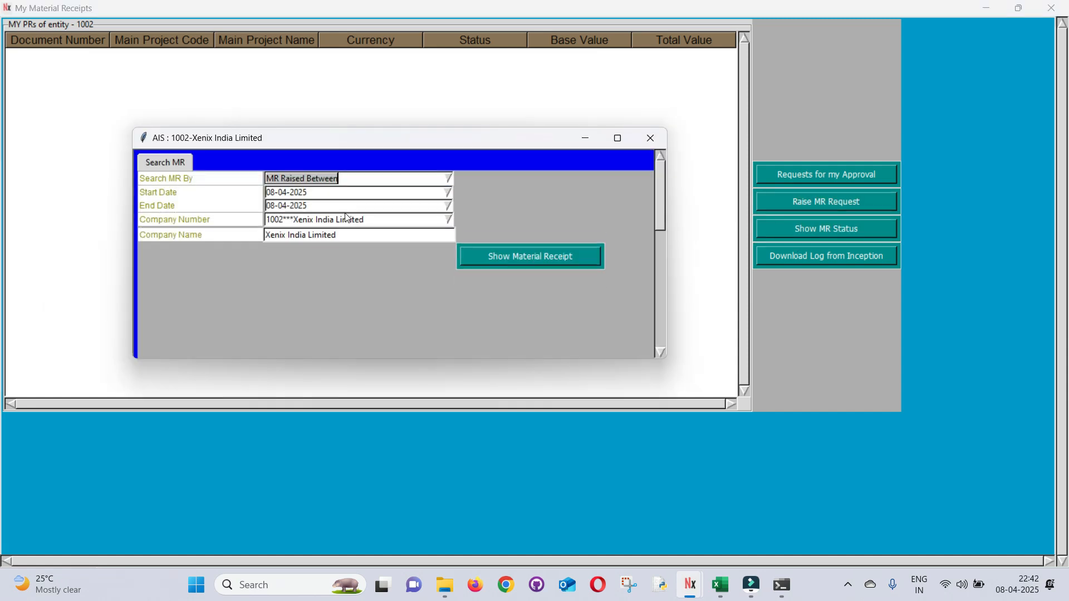
left_click(486, 263)
left_click(389, 66)
left_click(604, 237)
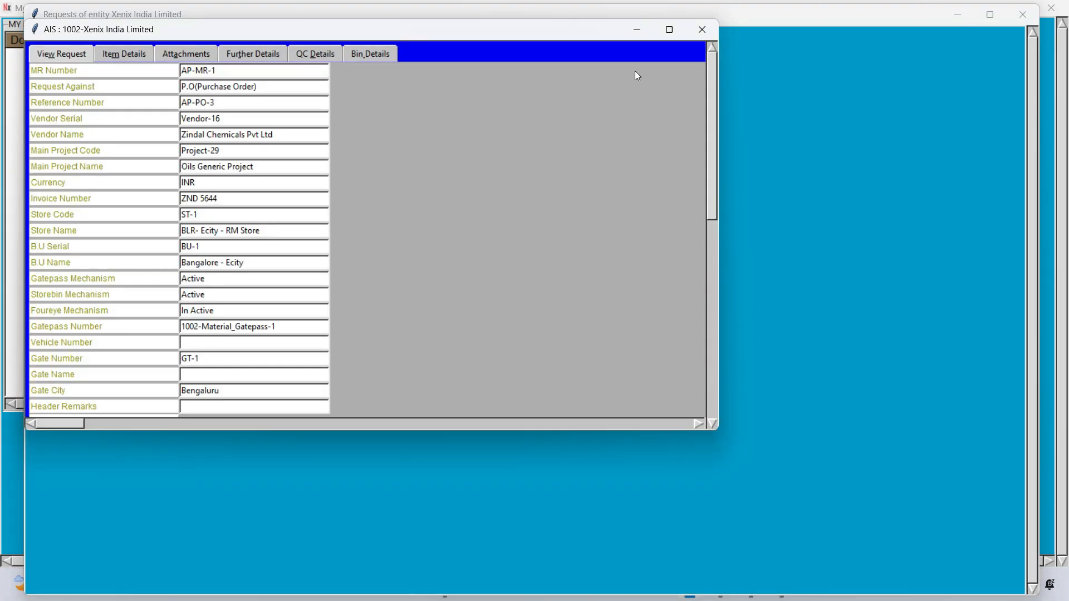
Maximize AP-MR-1's details, review its item lines and download the attached test report
left_click(669, 29)
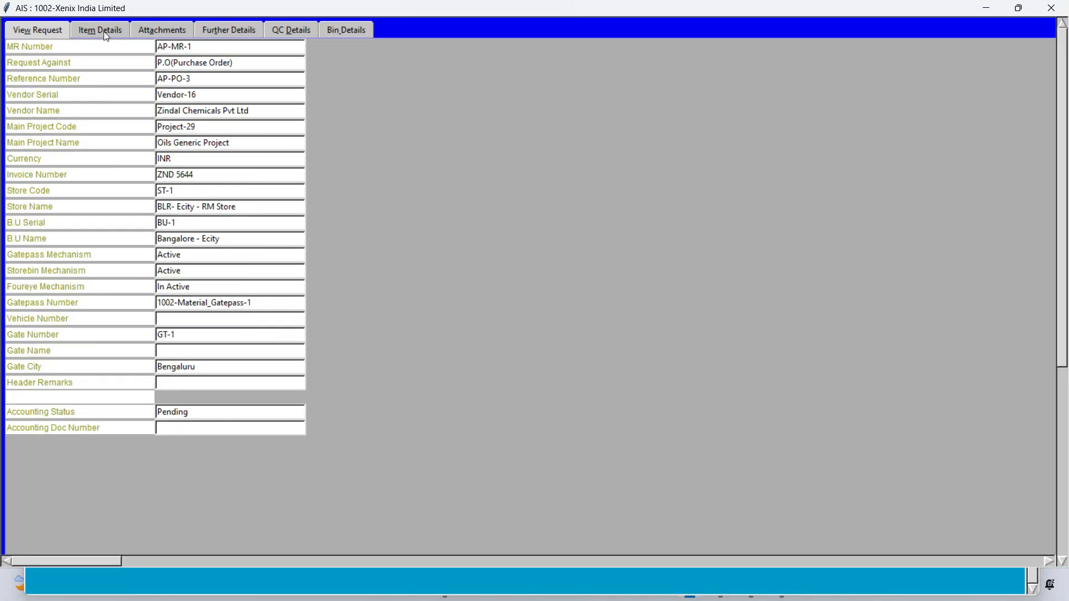
left_click(106, 33)
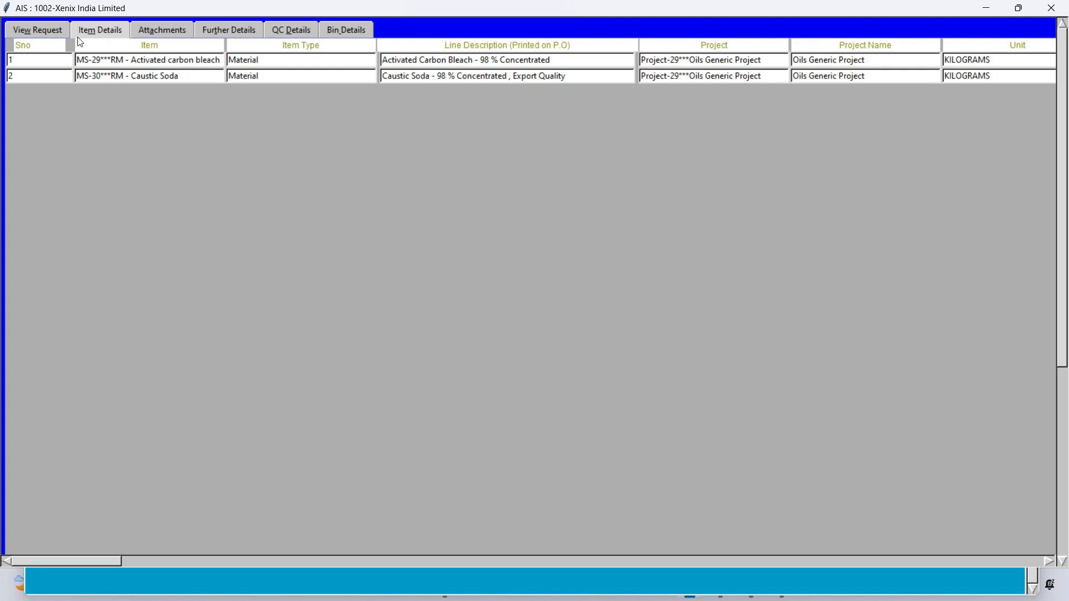
left_click_drag(61, 560, 1, 520)
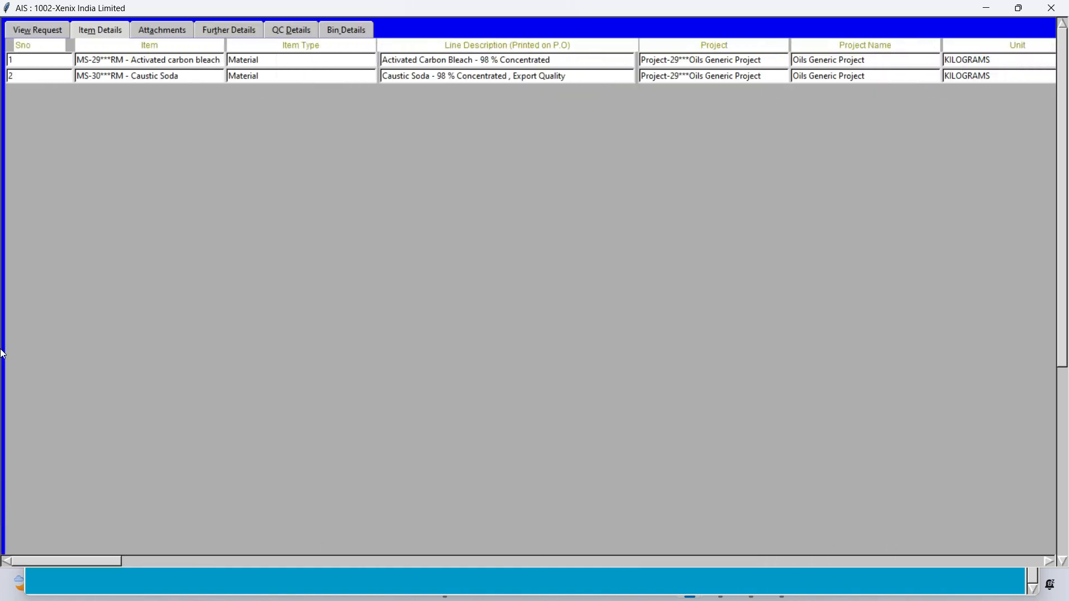
left_click(148, 27)
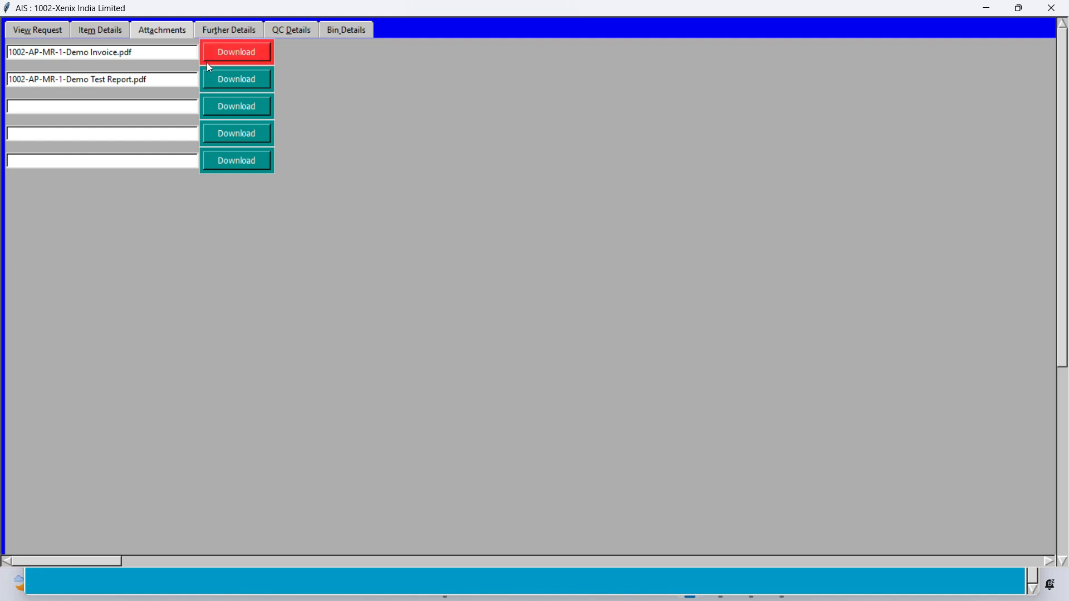
left_click(220, 81)
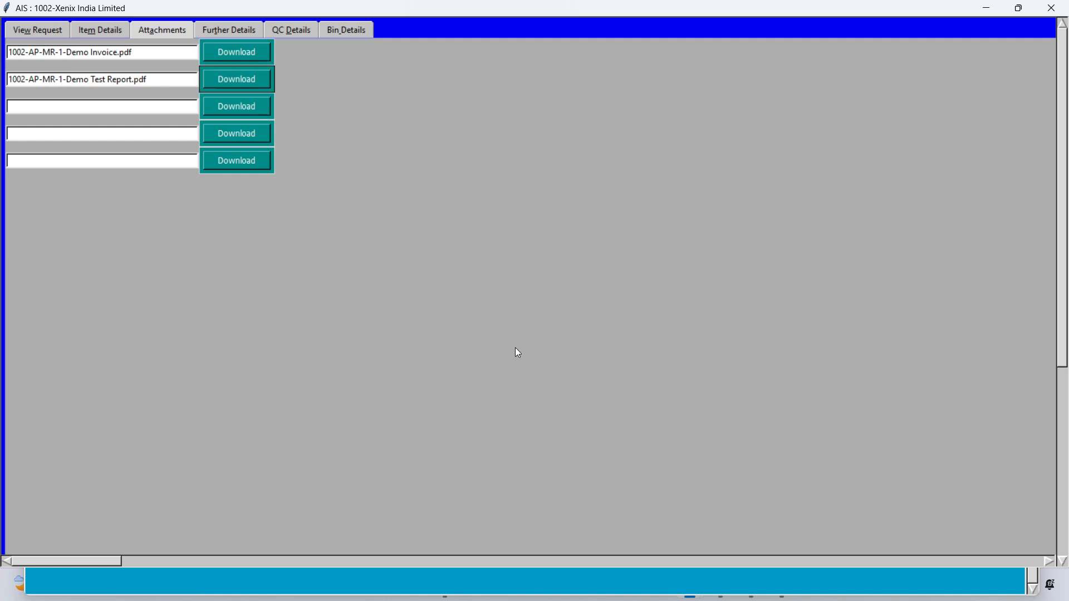
left_click(654, 346)
Review AP-MR-1's Further Details and QC Details, then close the receipt details
left_click(216, 28)
left_click(285, 32)
left_click(245, 33)
left_click(61, 30)
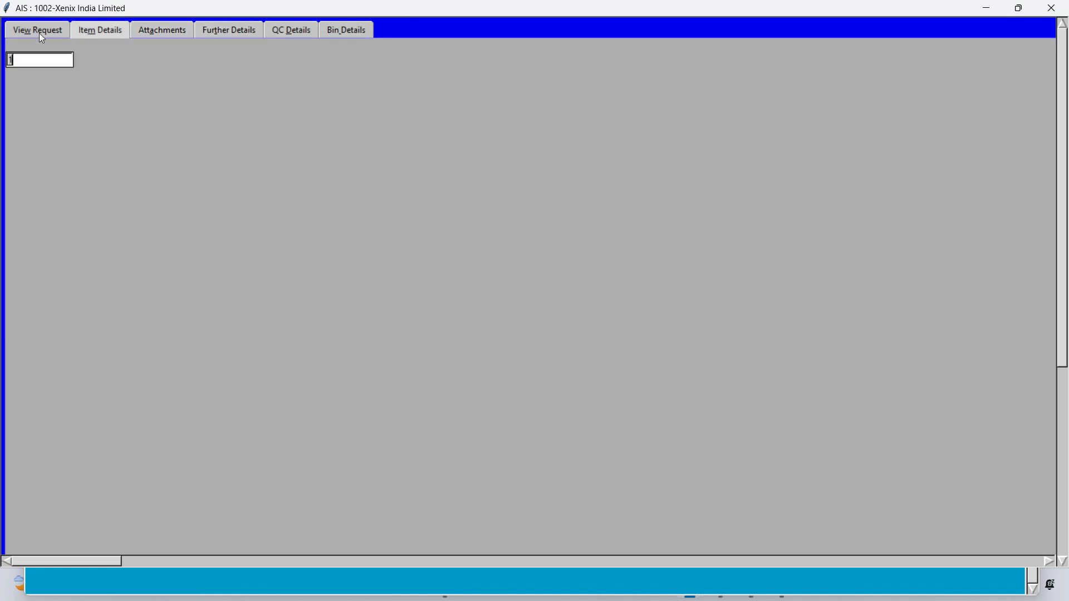
left_click(1052, 8)
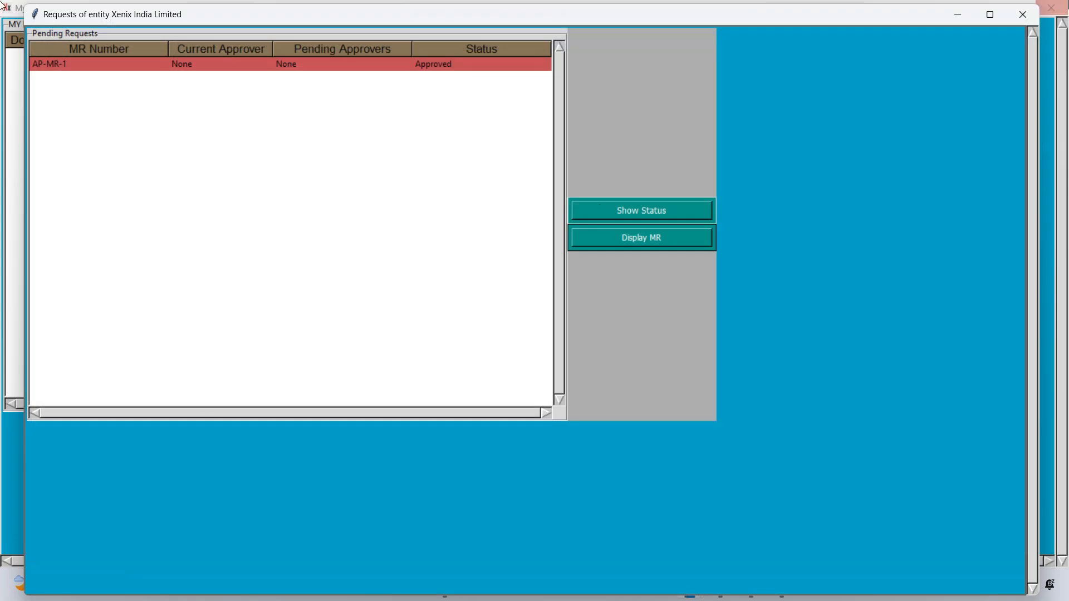
Close the Requests list, the Search MR form and the My Material Receipts window
left_click(1024, 15)
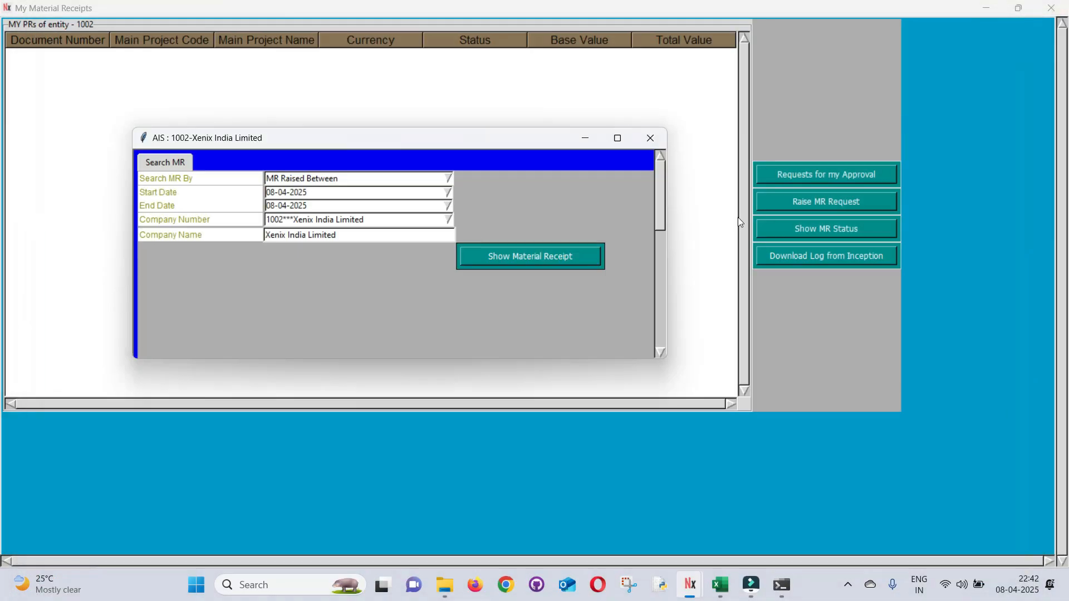
left_click(653, 143)
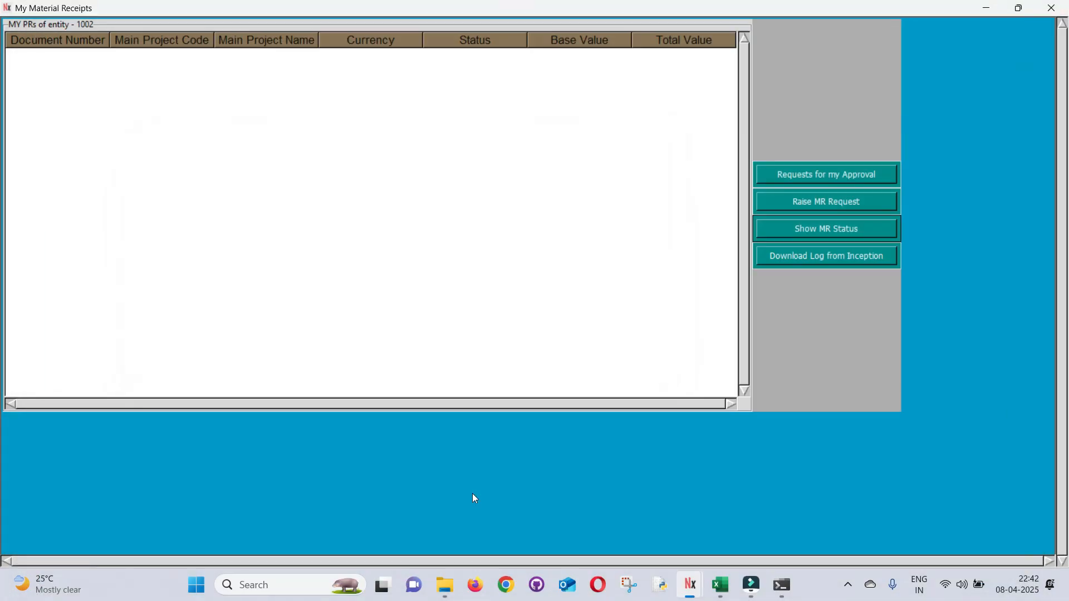
left_click(1053, 9)
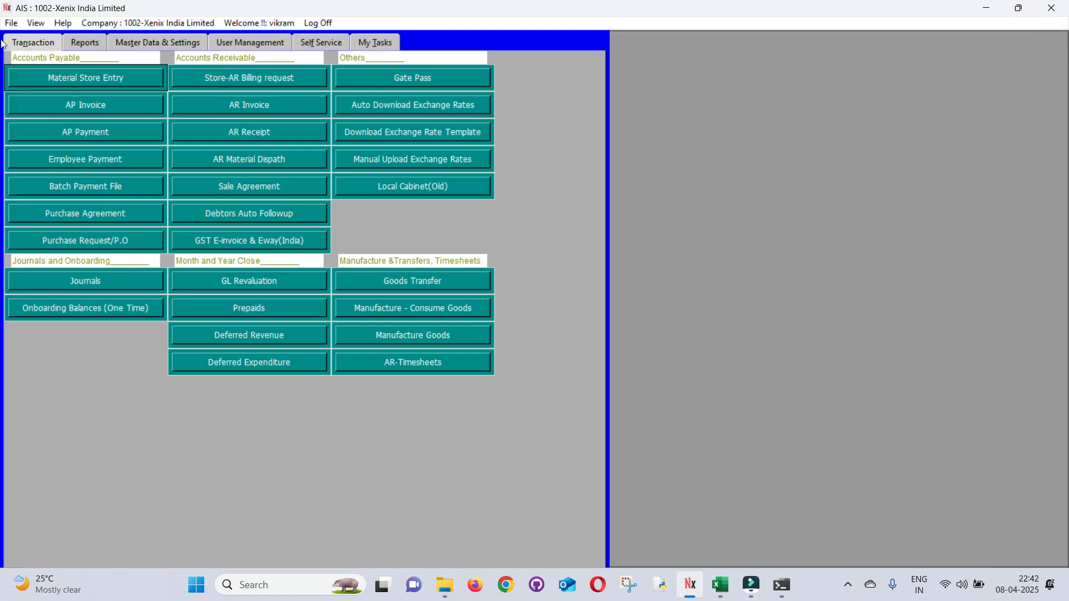